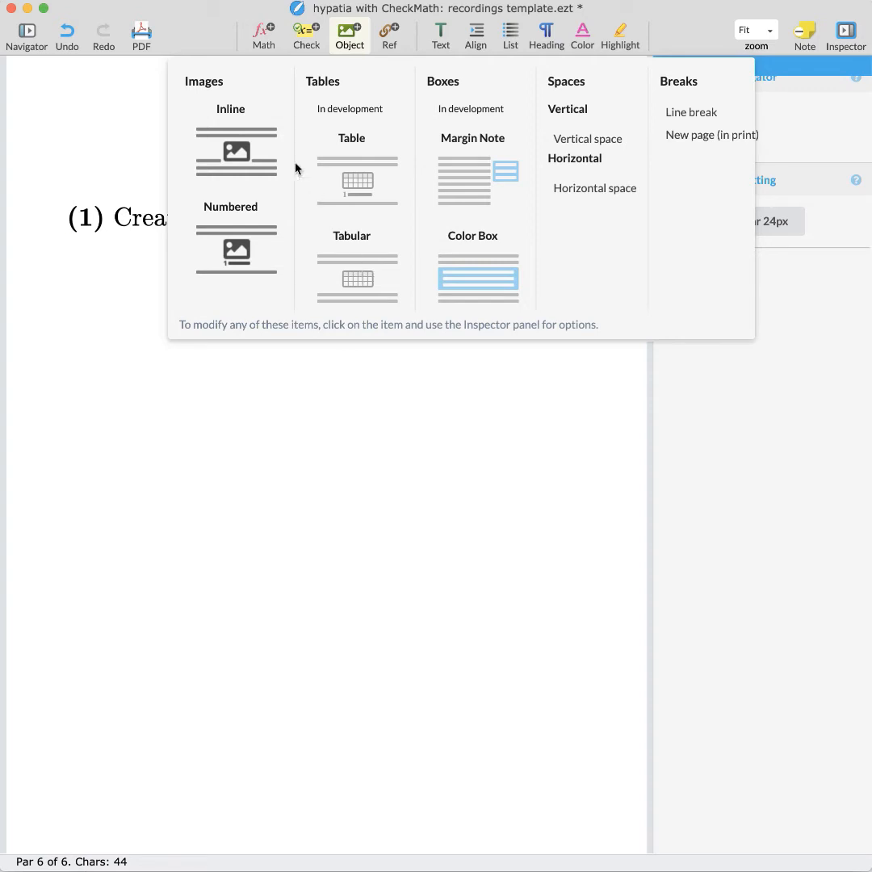
- Insert a numbered equation below the "Create a table" line and turn off its numbering
left_click(260, 38)
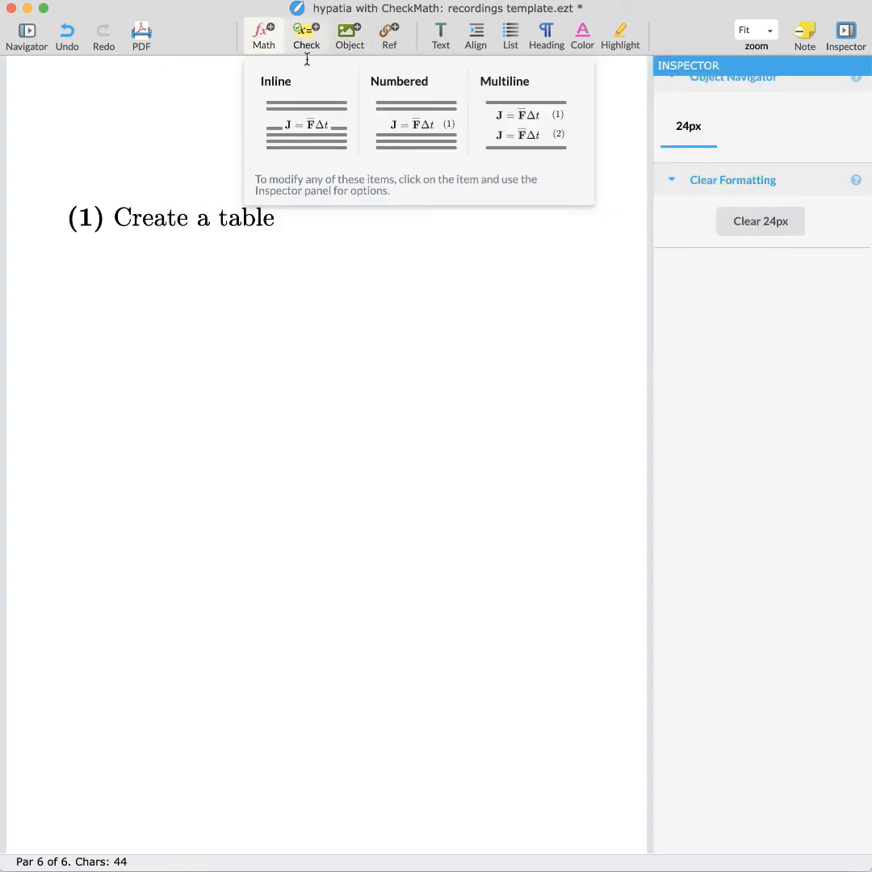
left_click(419, 128)
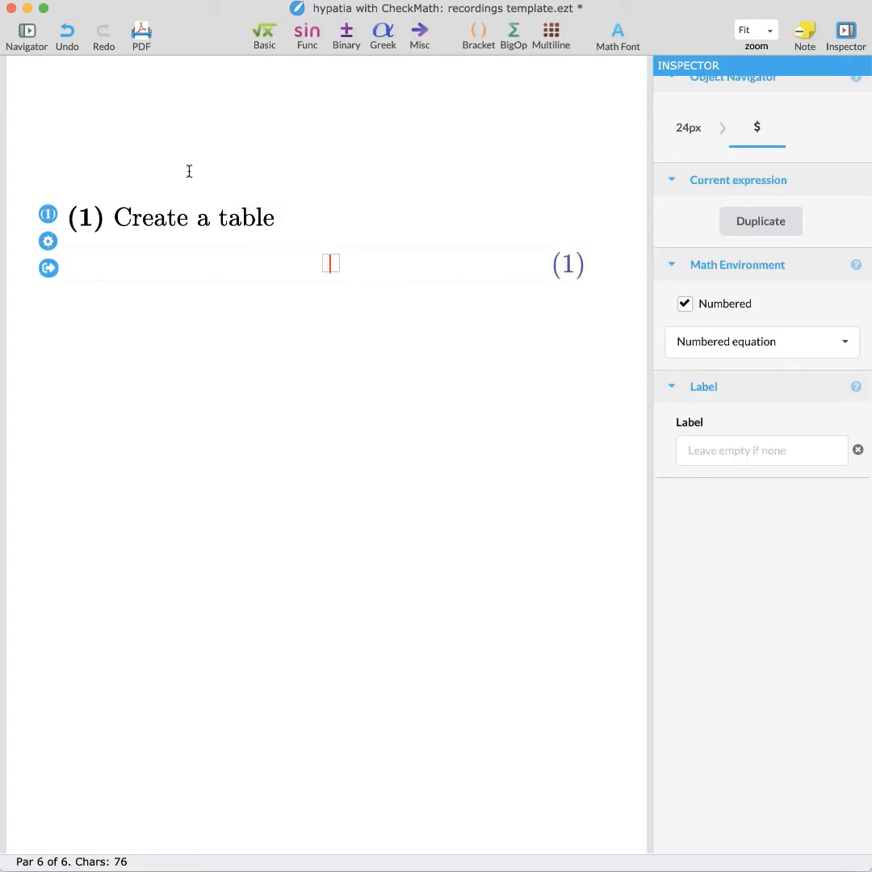
left_click(49, 242)
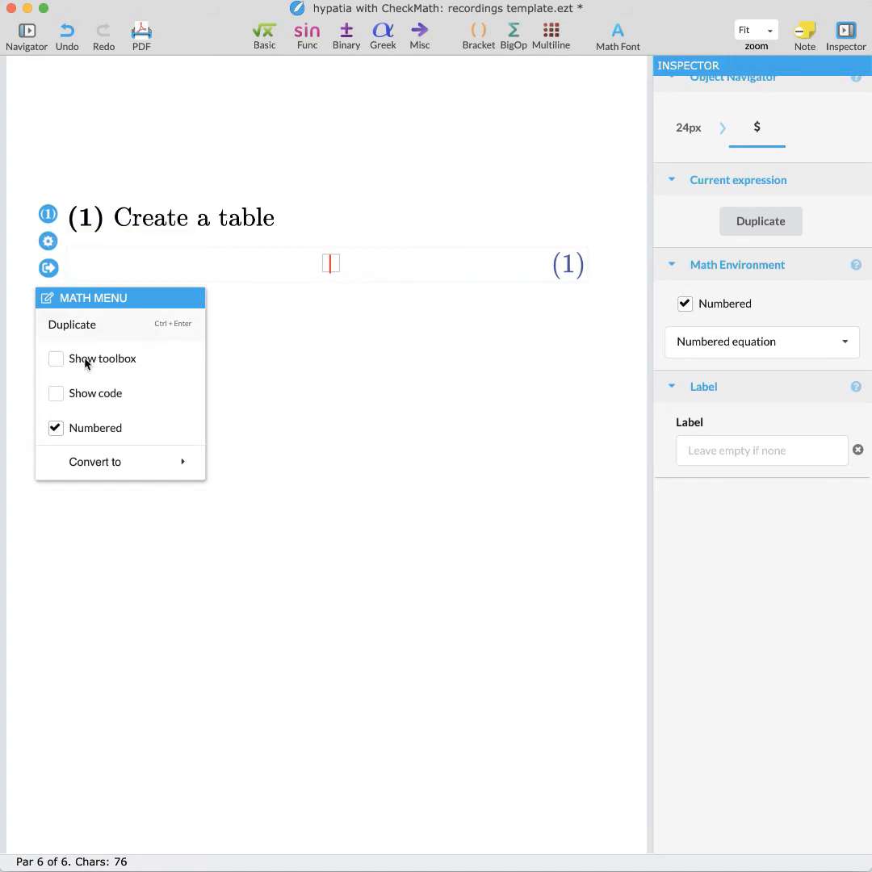
left_click(93, 428)
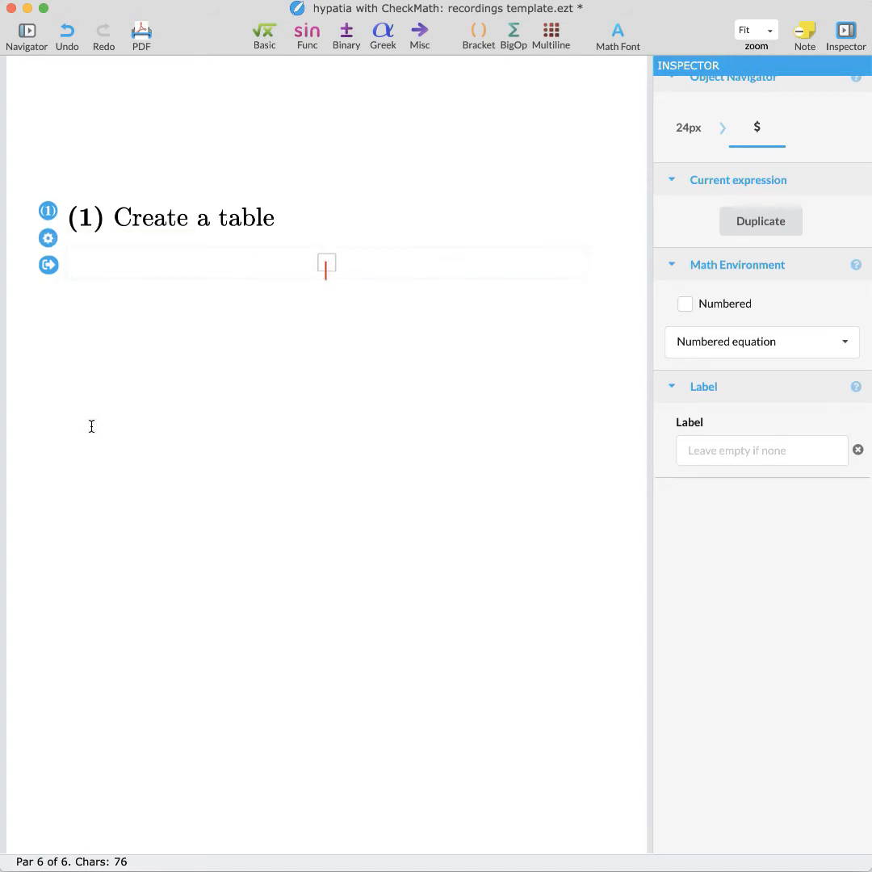
- Insert a bordered table with 4 rows and 4 columns into the equation
left_click(550, 34)
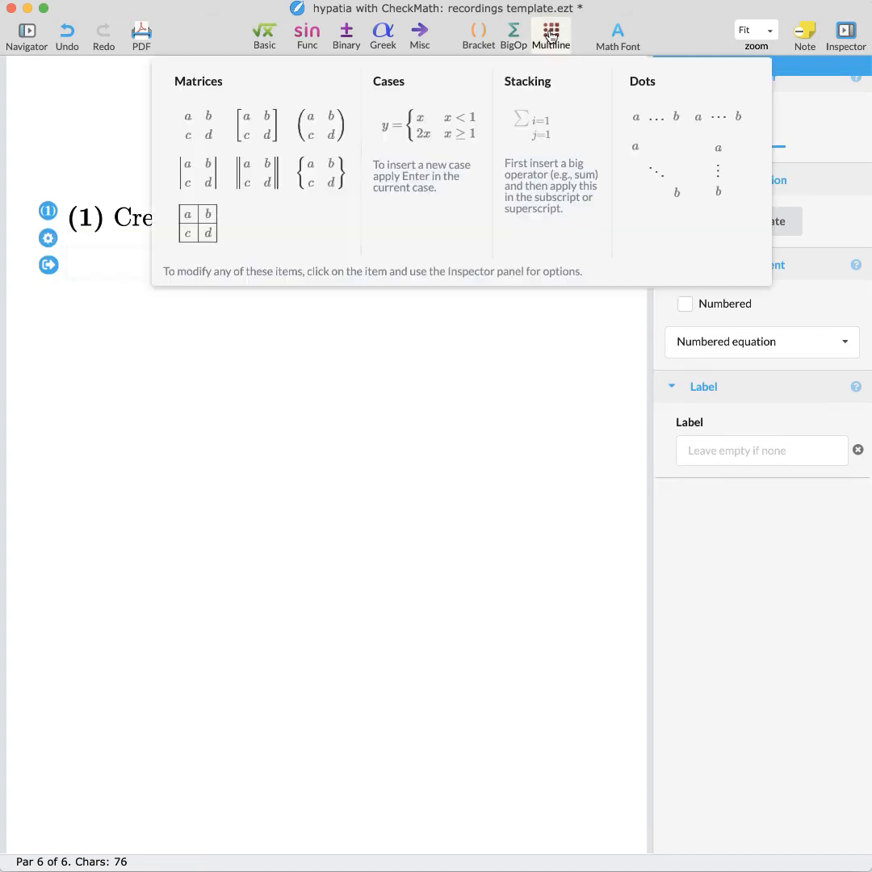
left_click(204, 233)
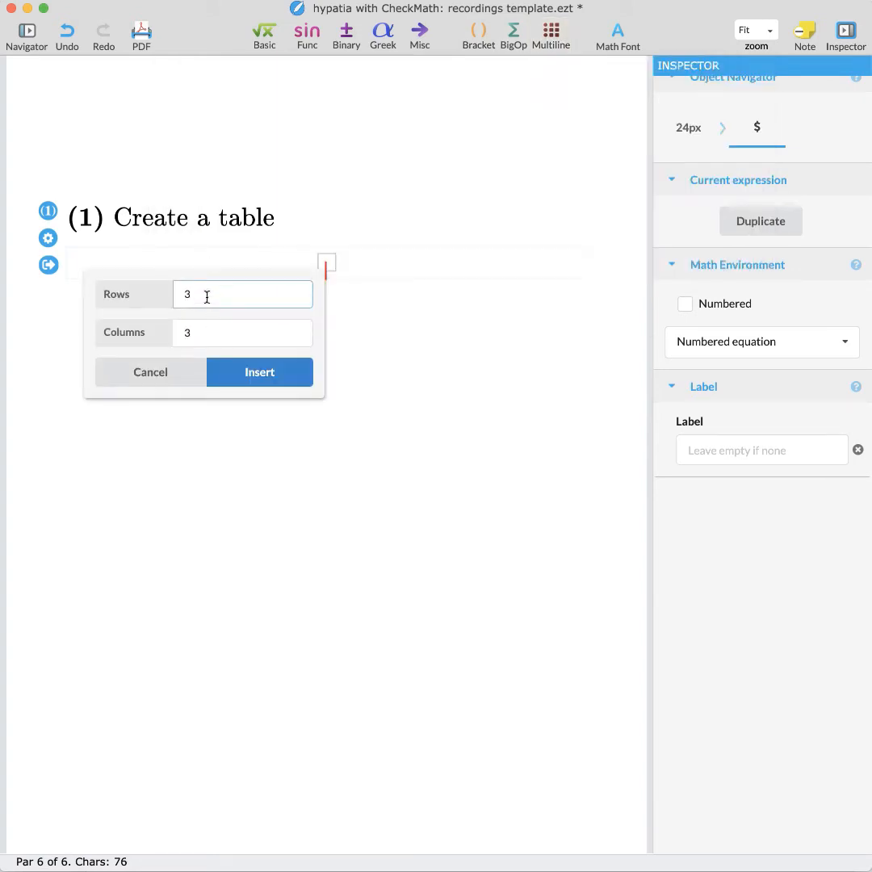
key("BackSpace")
type("4")
left_click(197, 335)
key("BackSpace")
type("4")
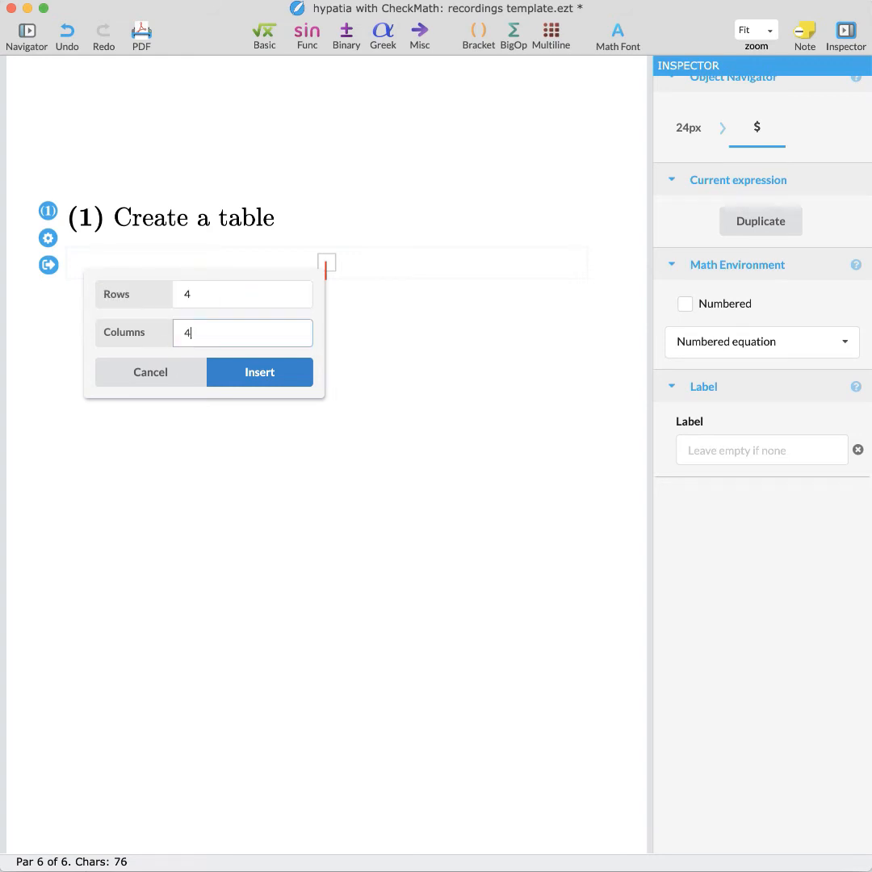
left_click(259, 373)
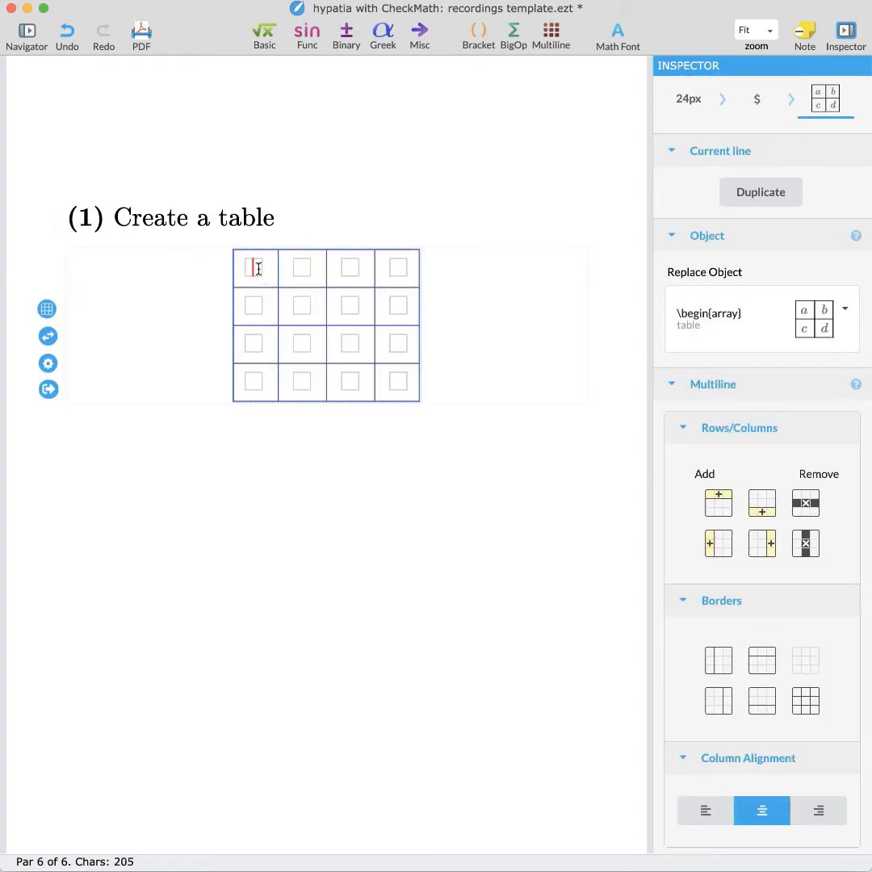
type("Name")
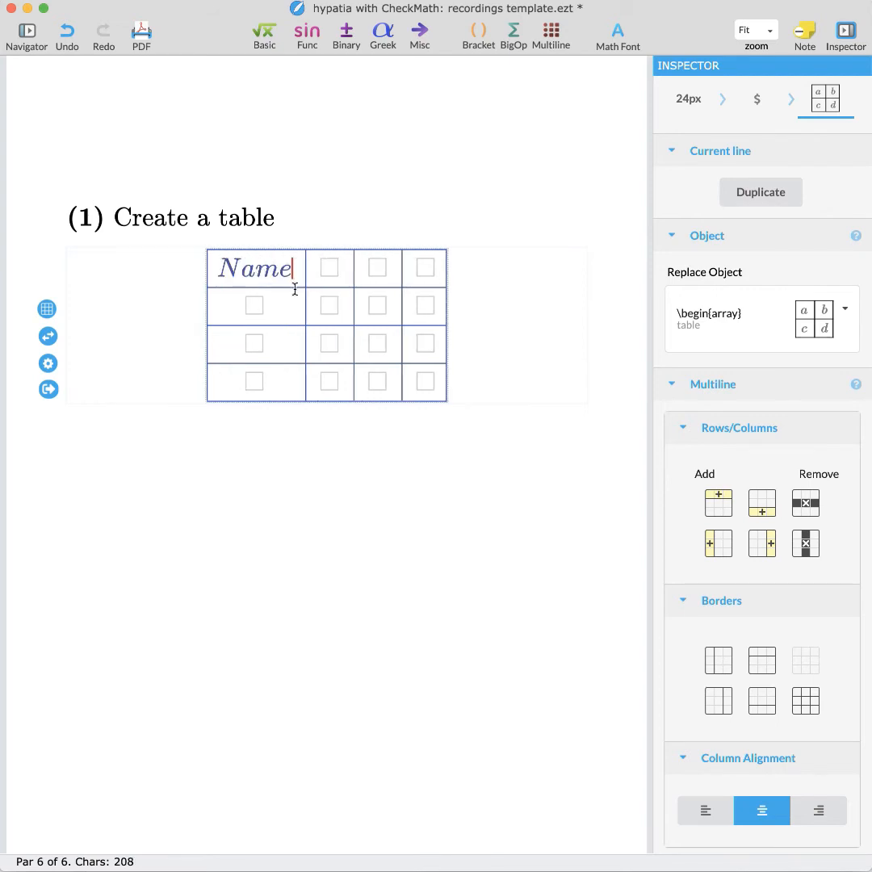
key("BackSpace")
key("BackSpace")
key("BackSpace")
key("BackSpace")
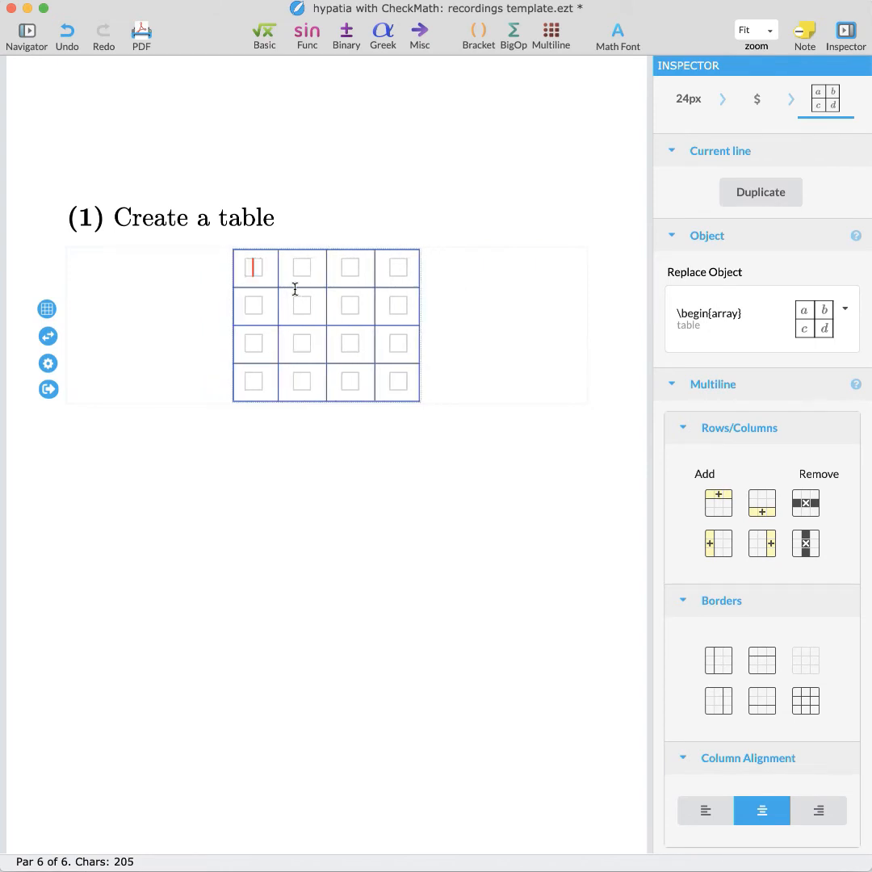
- Enter "Name" in text mode in the table's first header cell
left_click(265, 40)
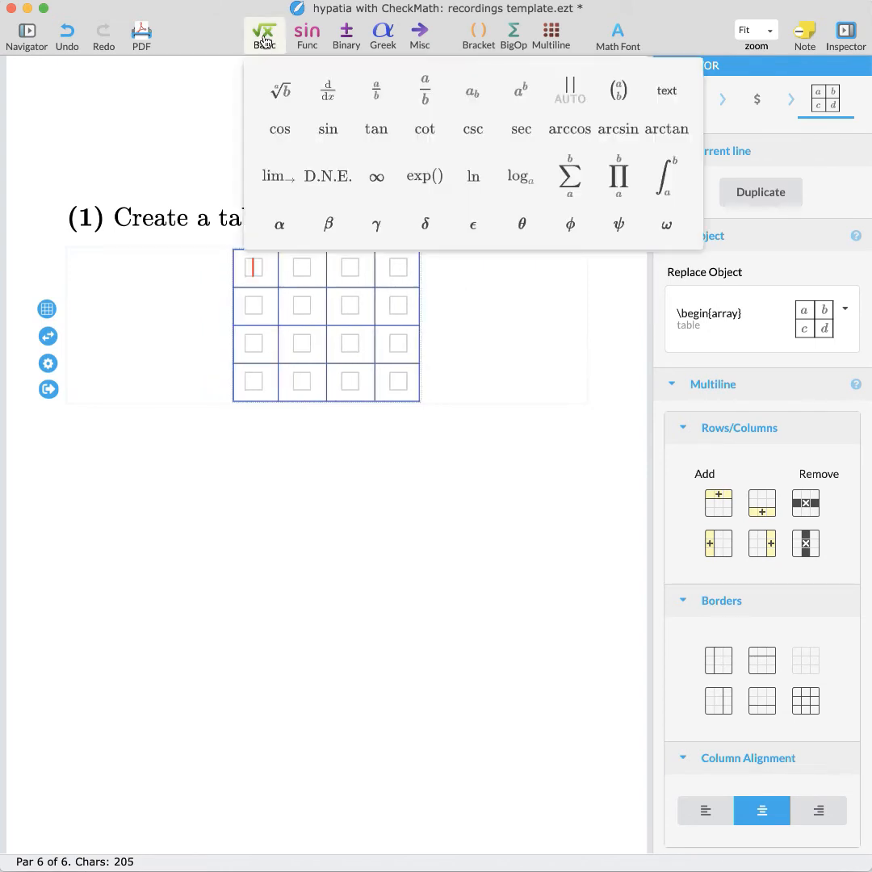
left_click(667, 91)
type("Na")
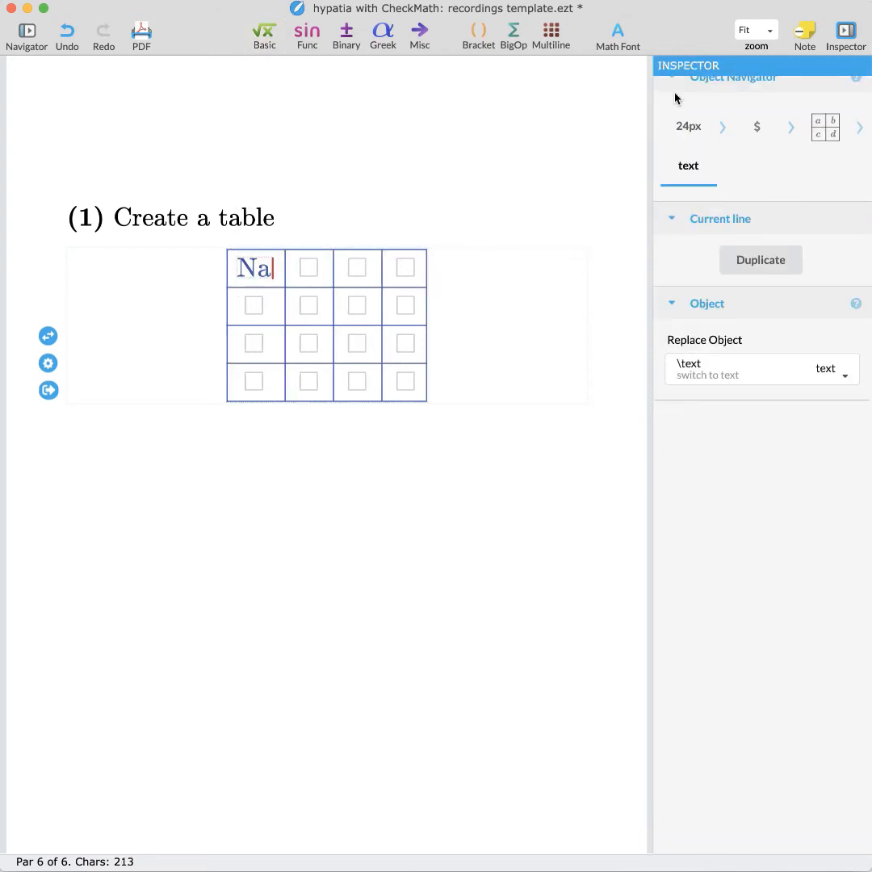
type("me")
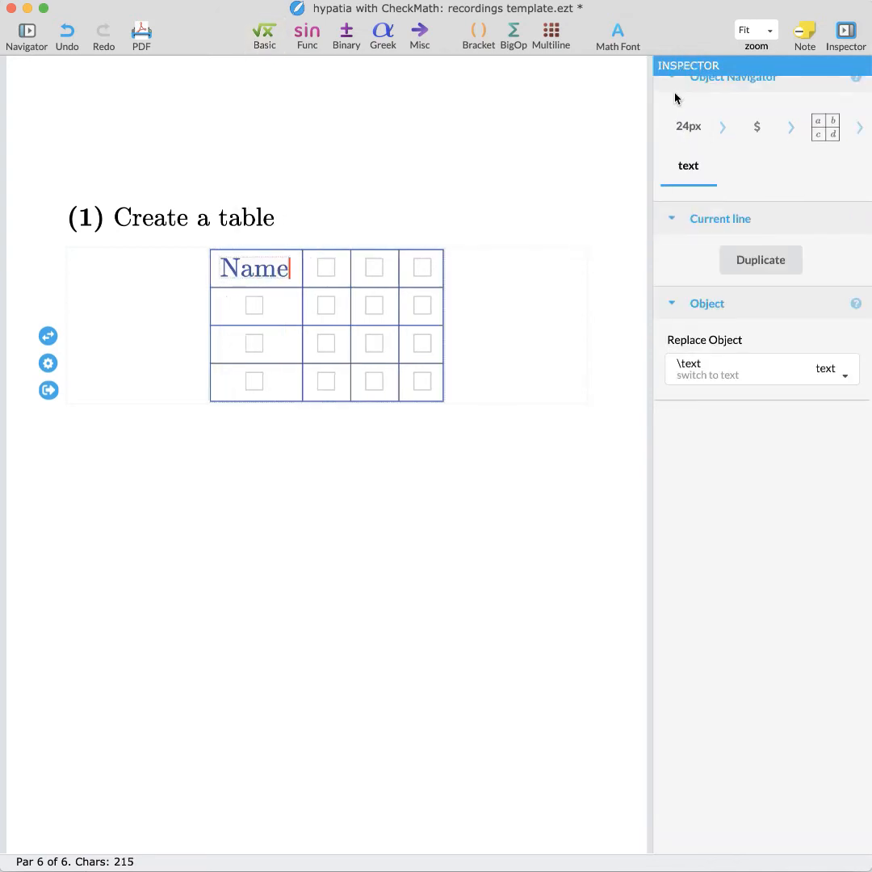
- Enter "Birth month" in text mode in the second header cell
left_click(330, 270)
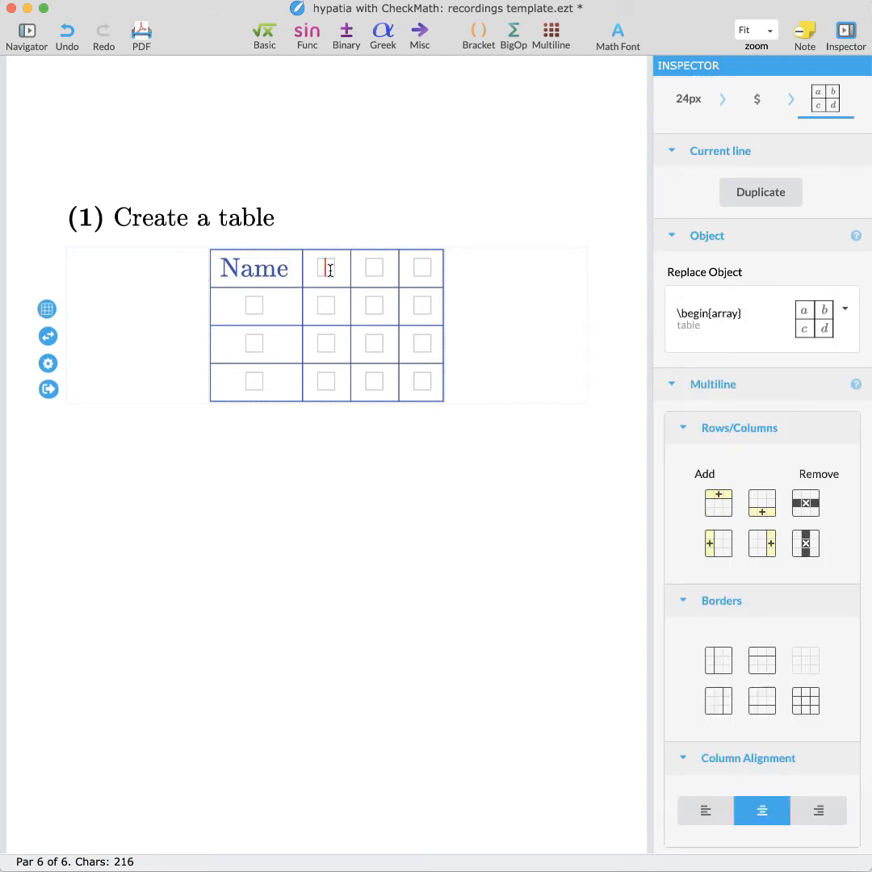
left_click(262, 40)
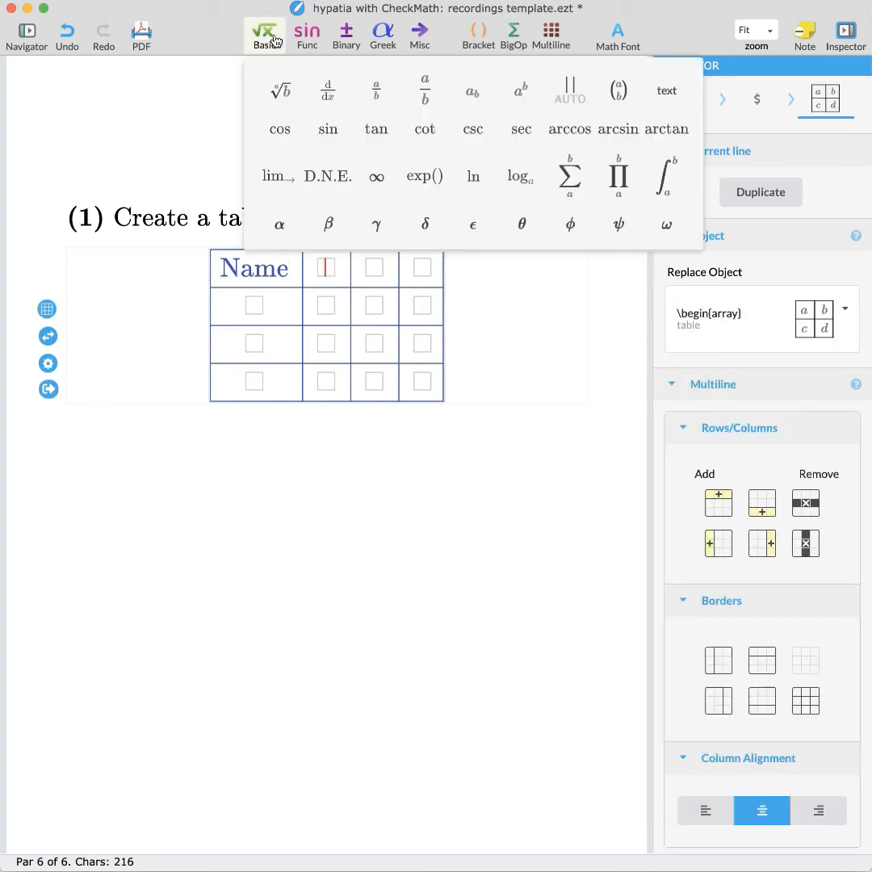
left_click(670, 91)
type("Birth montd")
key("BackSpace")
type("h")
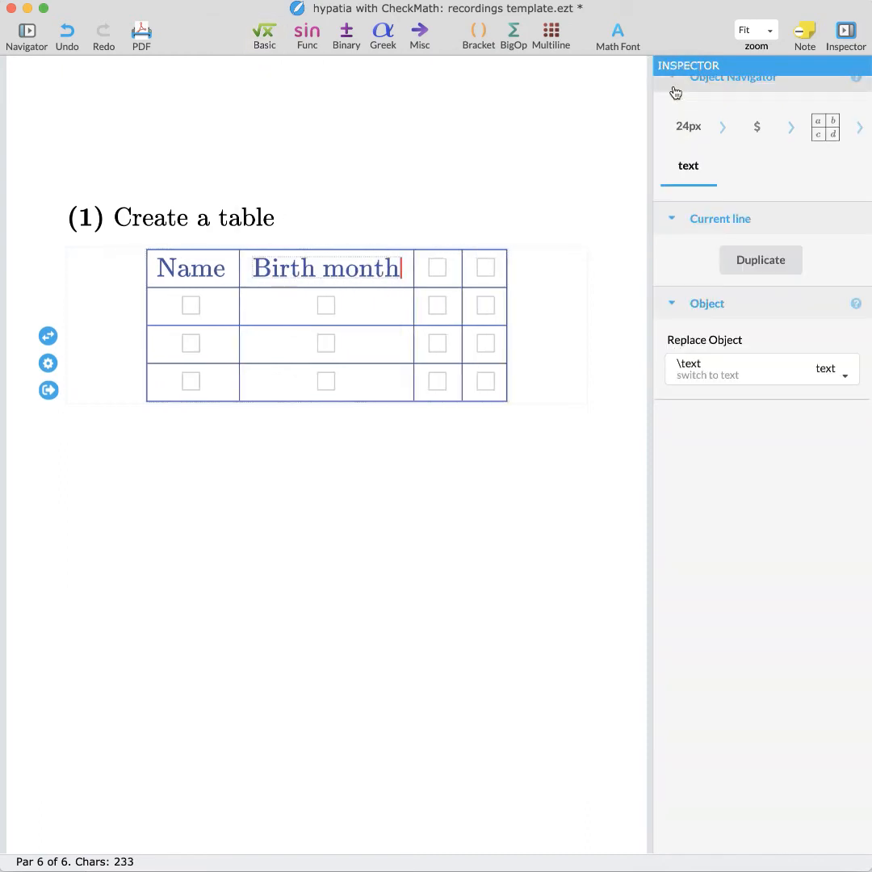
- Enter "Eye color" in text mode in the third header cell and remove the empty fourth column
left_click(436, 268)
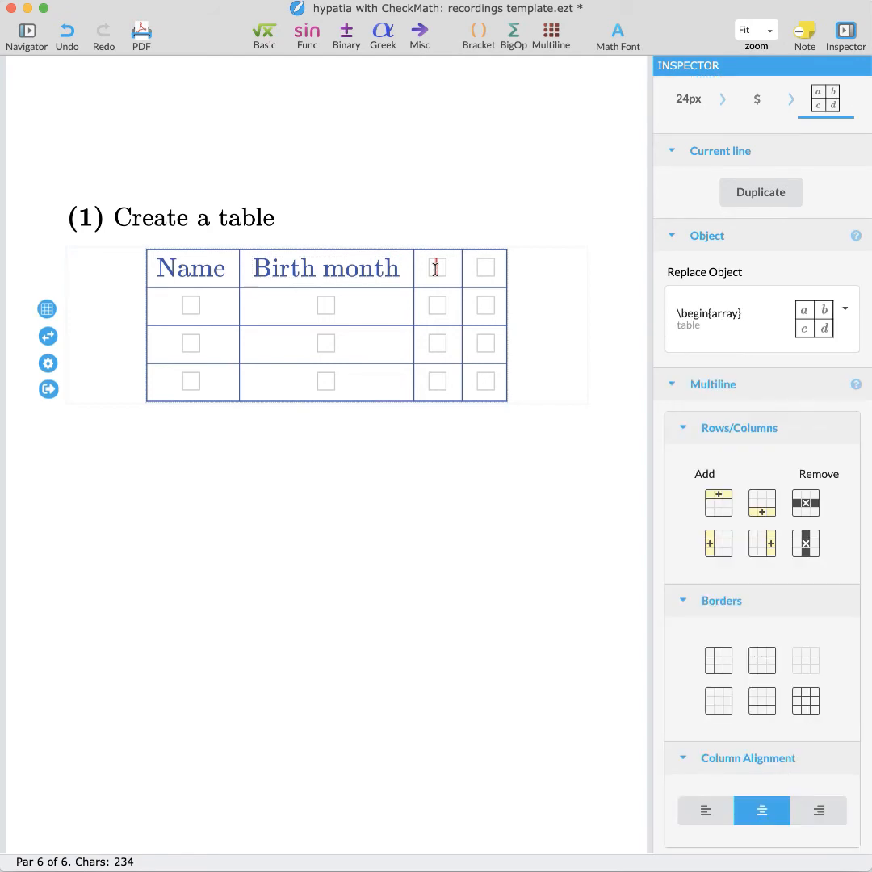
left_click(264, 37)
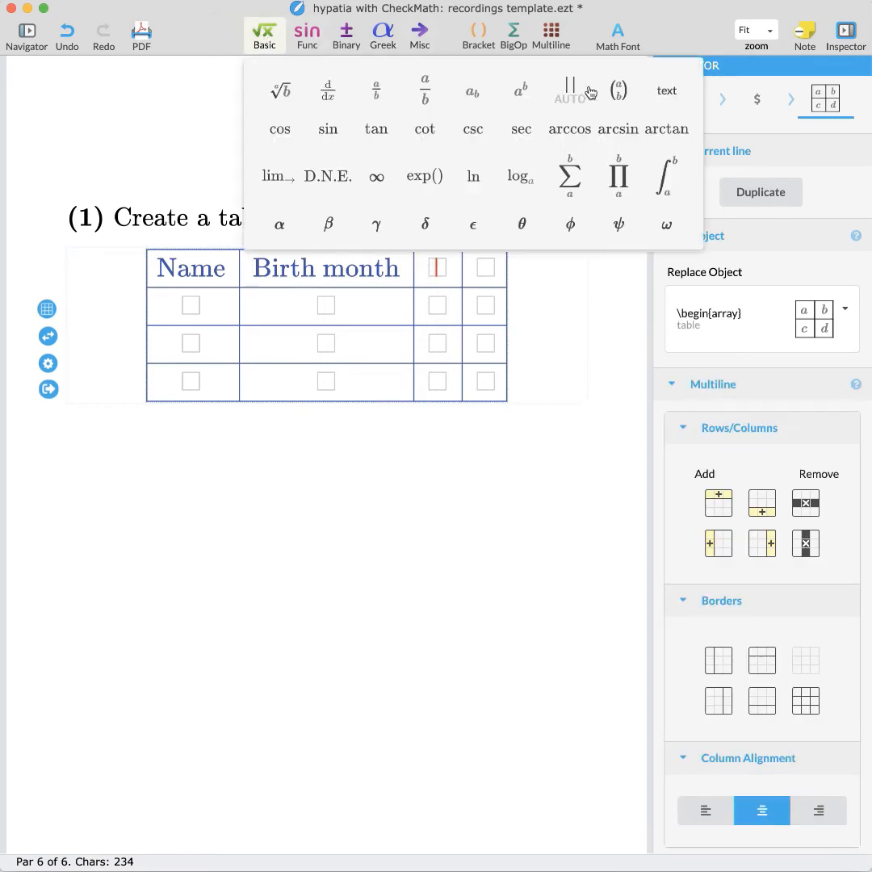
left_click(666, 91)
type("Eye color")
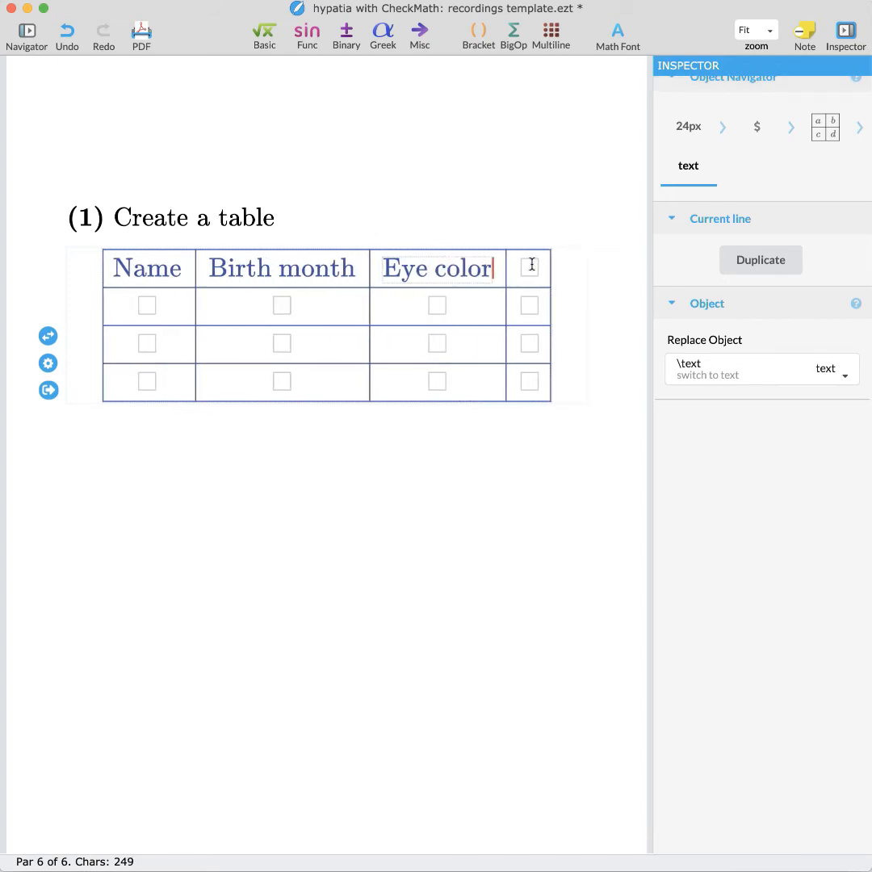
left_click(530, 267)
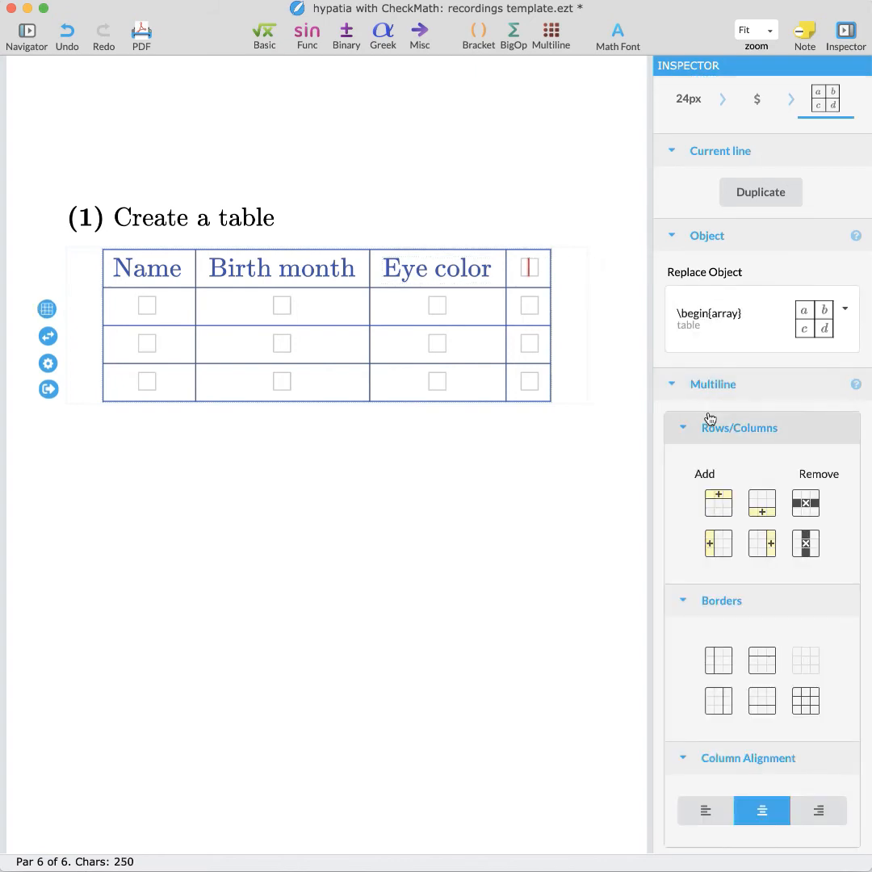
left_click(805, 544)
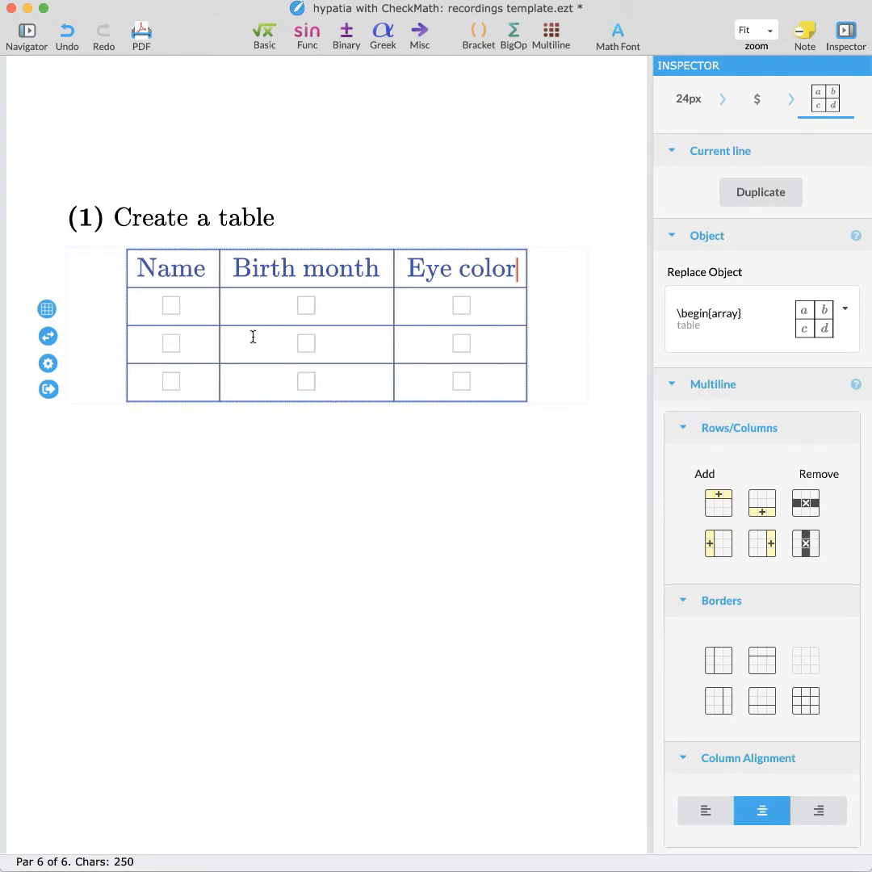
- Enter the first person's name in text mode in the Name cell directly below the header row
left_click(170, 305)
left_click(264, 39)
left_click(558, 80)
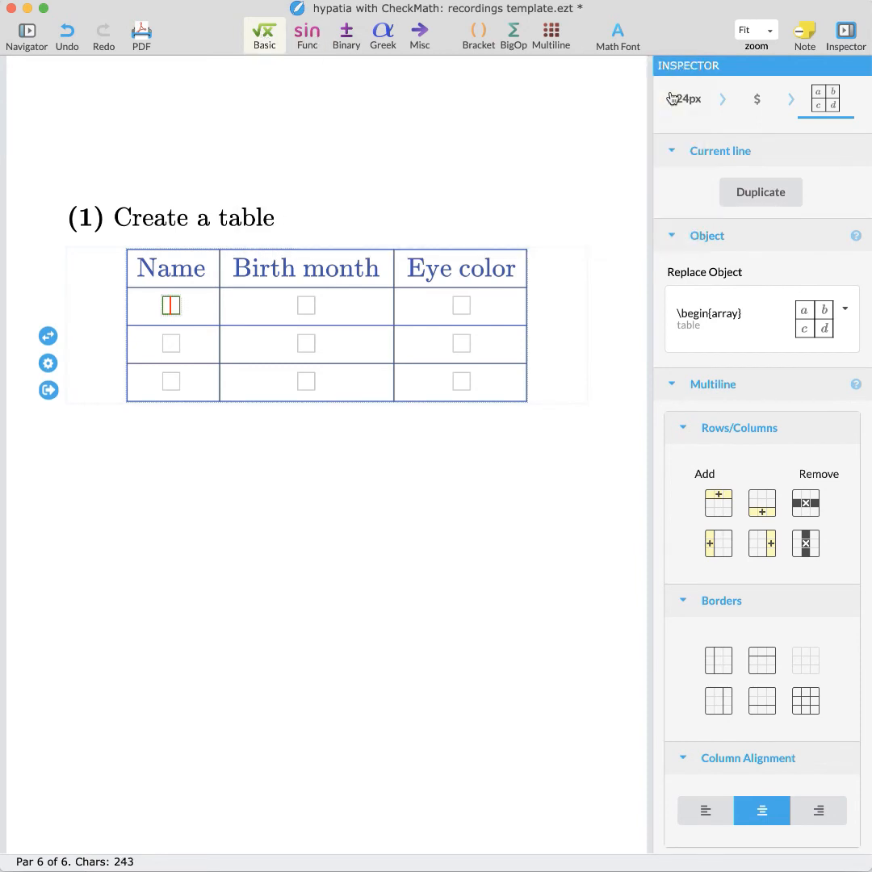
type("Jeff")
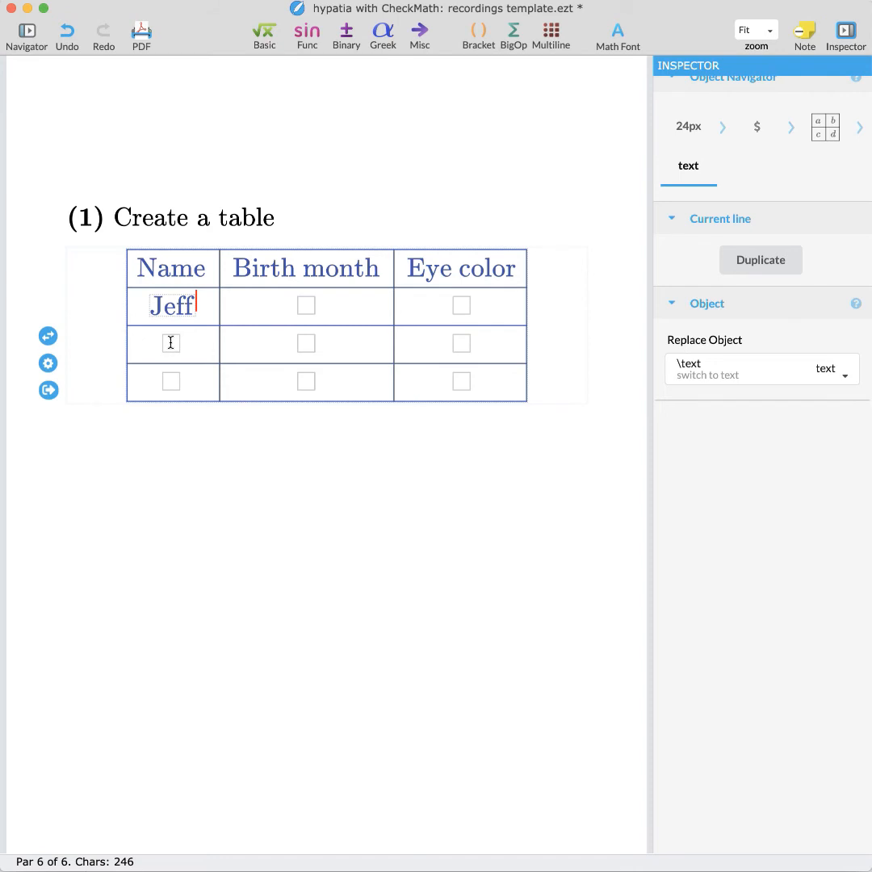
- Enter "November" in text mode as the Birth month in the first person's row
left_click(305, 302)
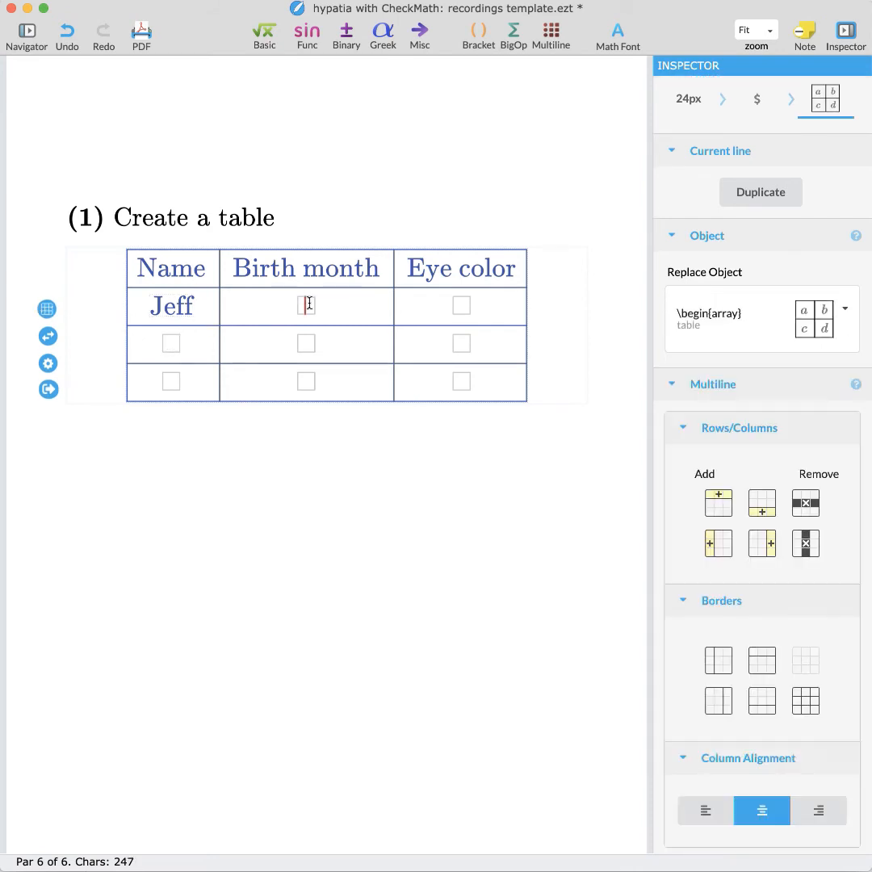
left_click(263, 31)
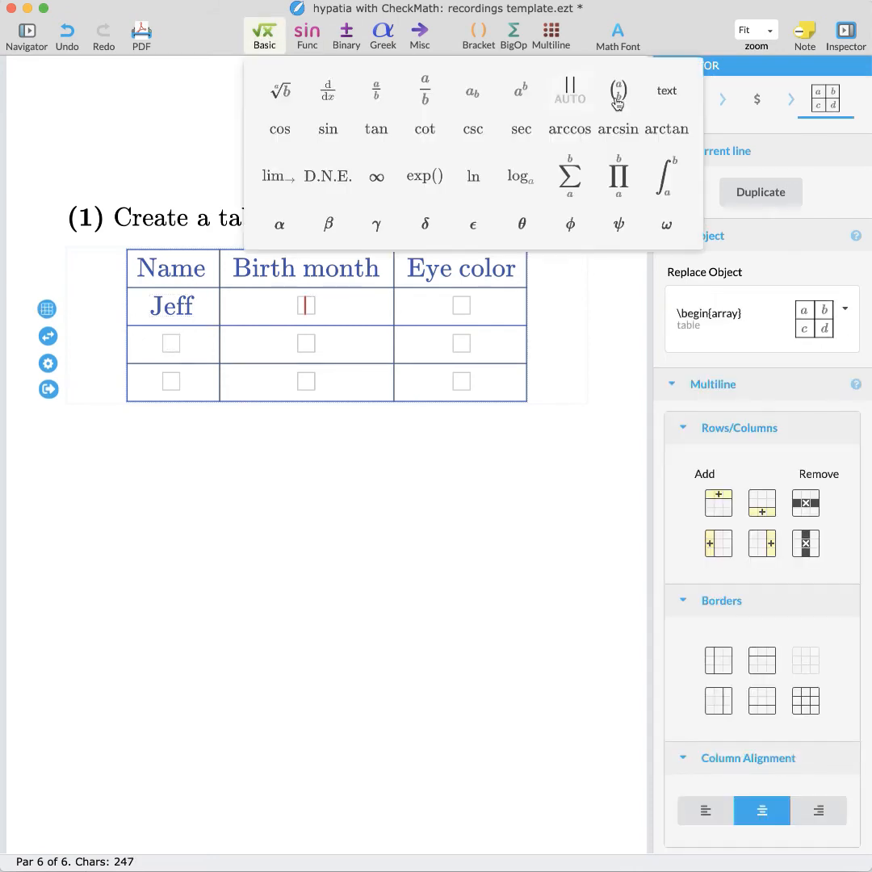
left_click(568, 87)
type("N")
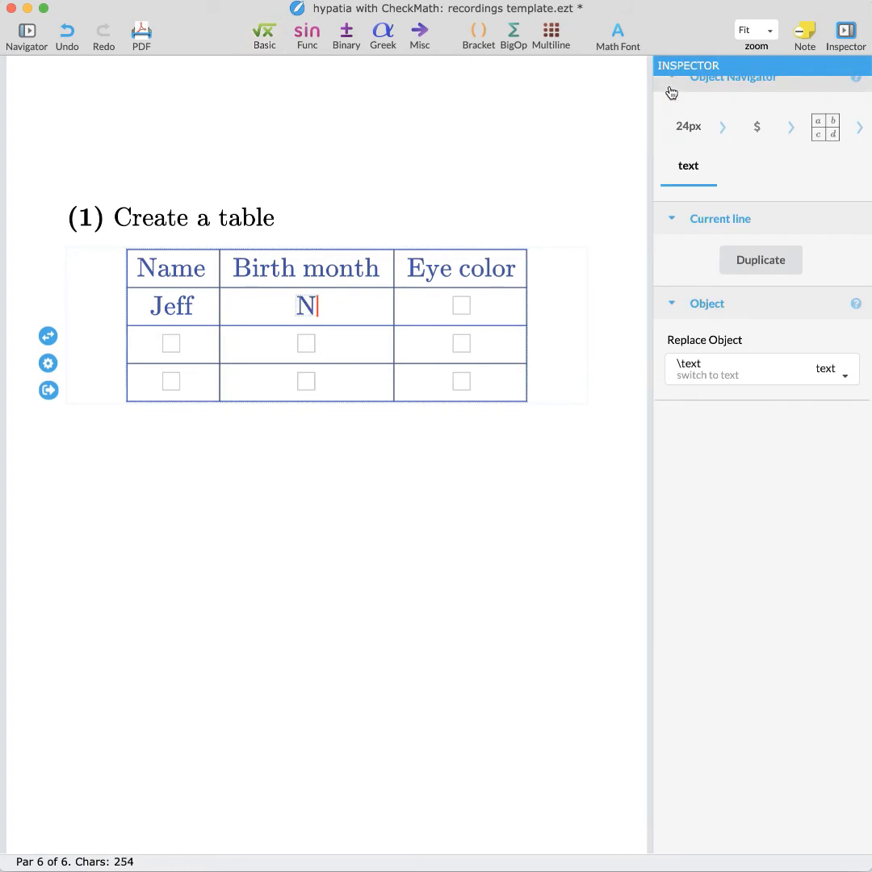
type("ovember")
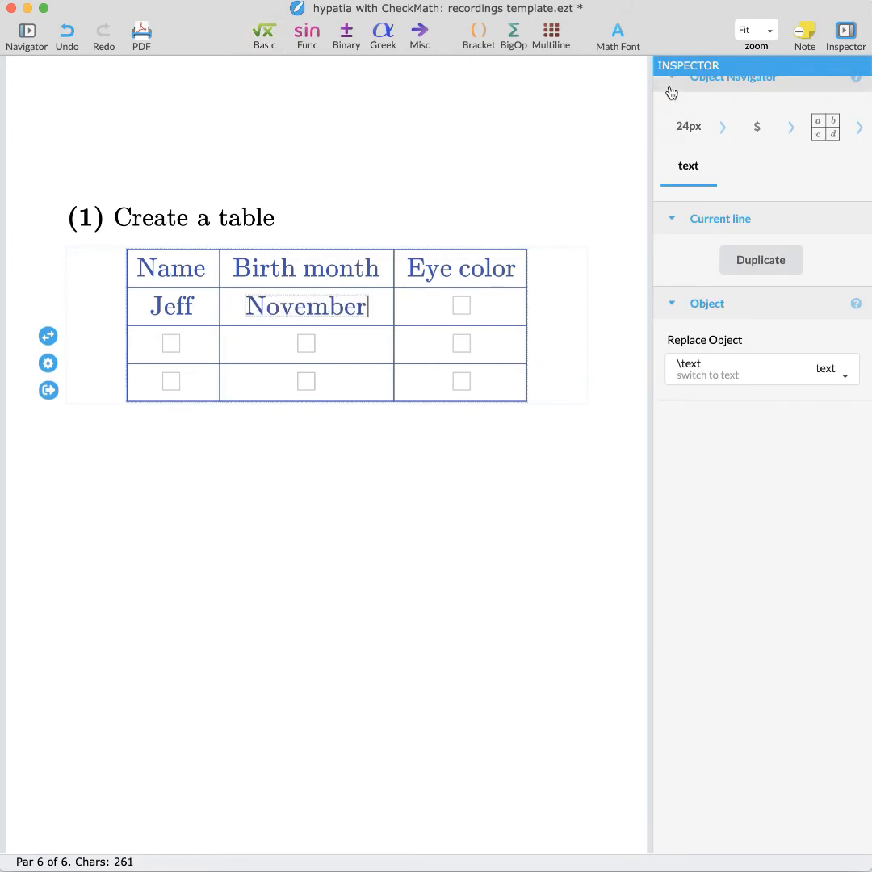
- Enter "brown" in text mode as the Eye color in the first person's row
left_click(461, 305)
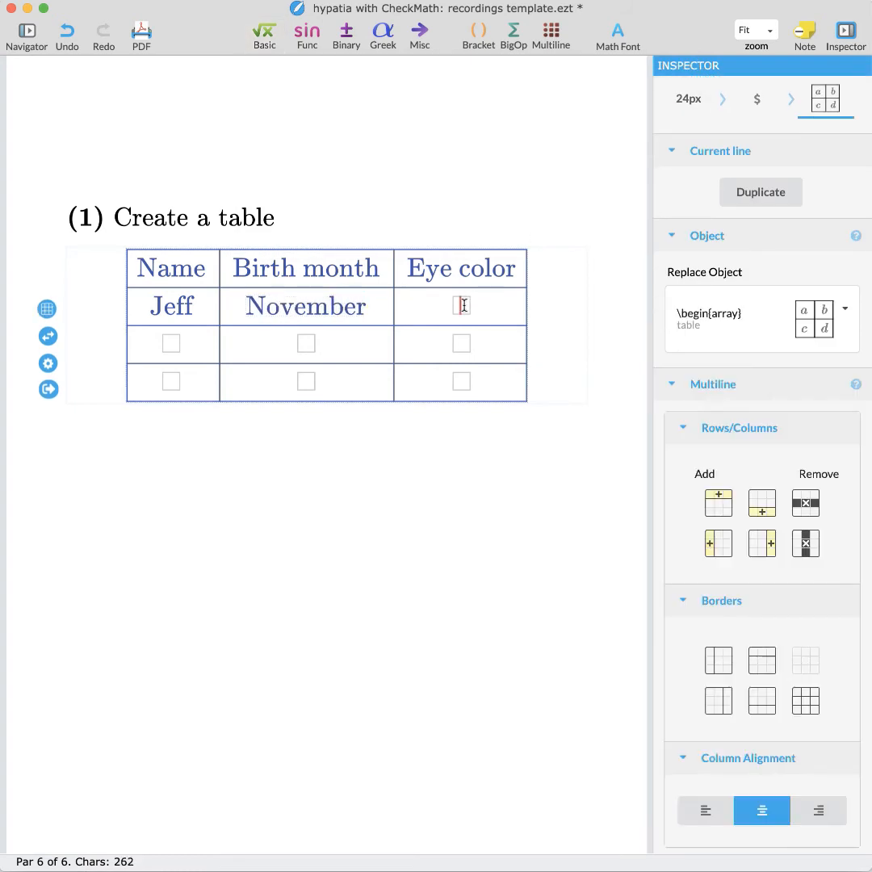
left_click(261, 38)
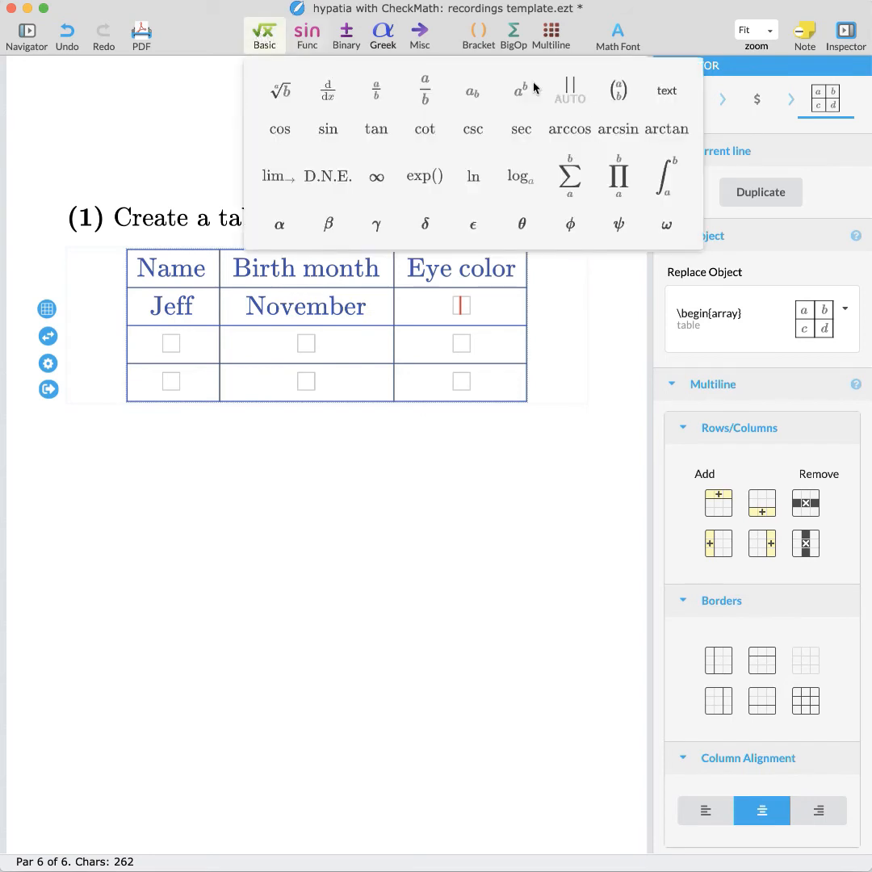
left_click(669, 92)
type("brown")
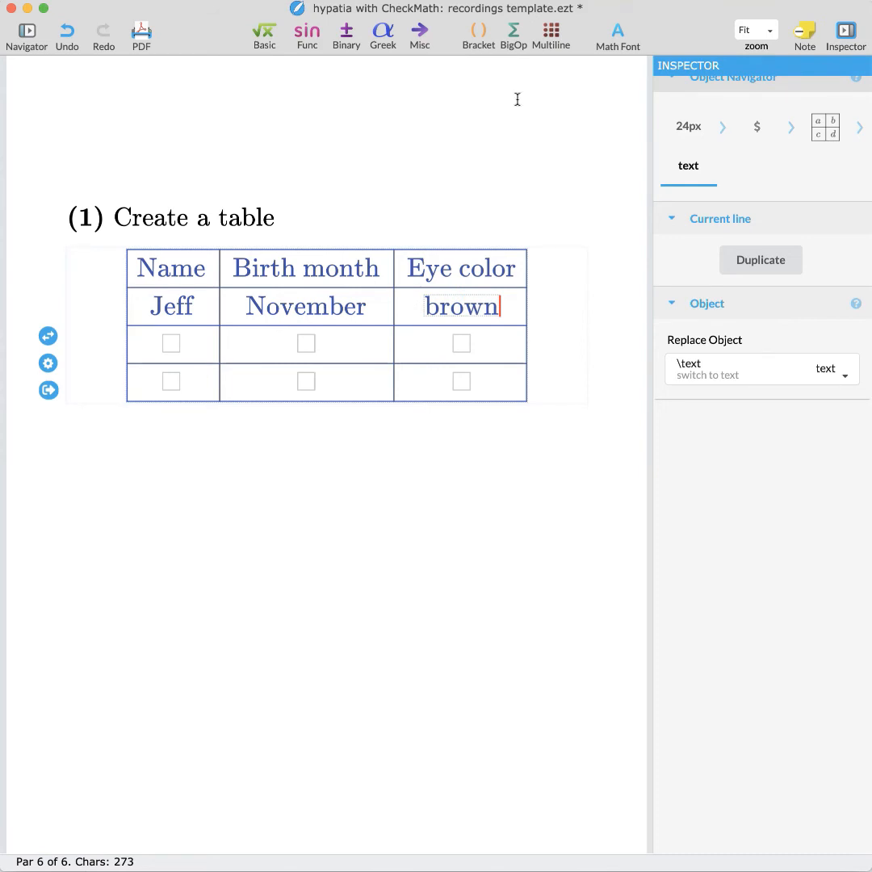
- Enter the second person's name in text mode in the Name cell of the third table row
left_click(170, 344)
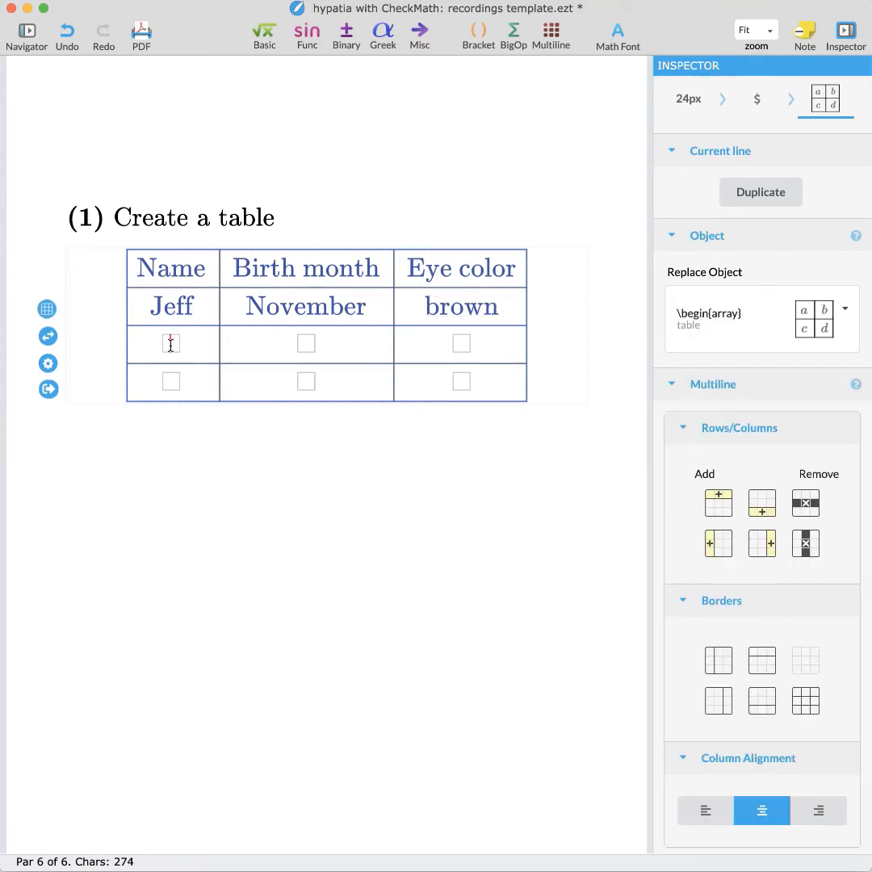
left_click(263, 37)
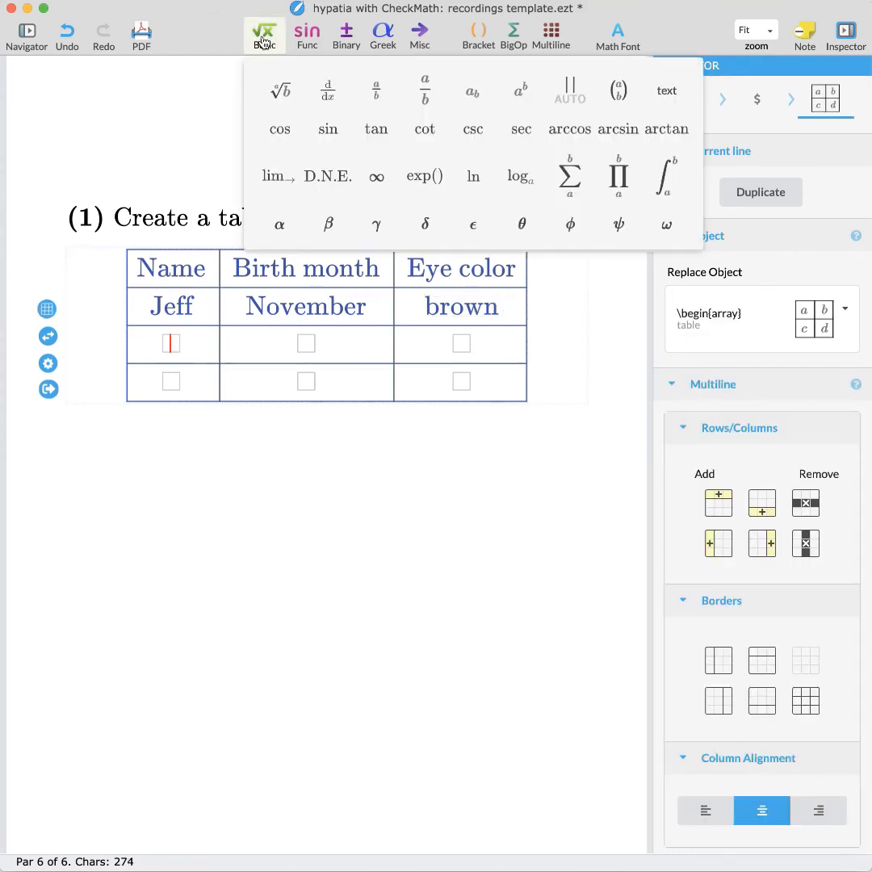
left_click(666, 92)
type("S")
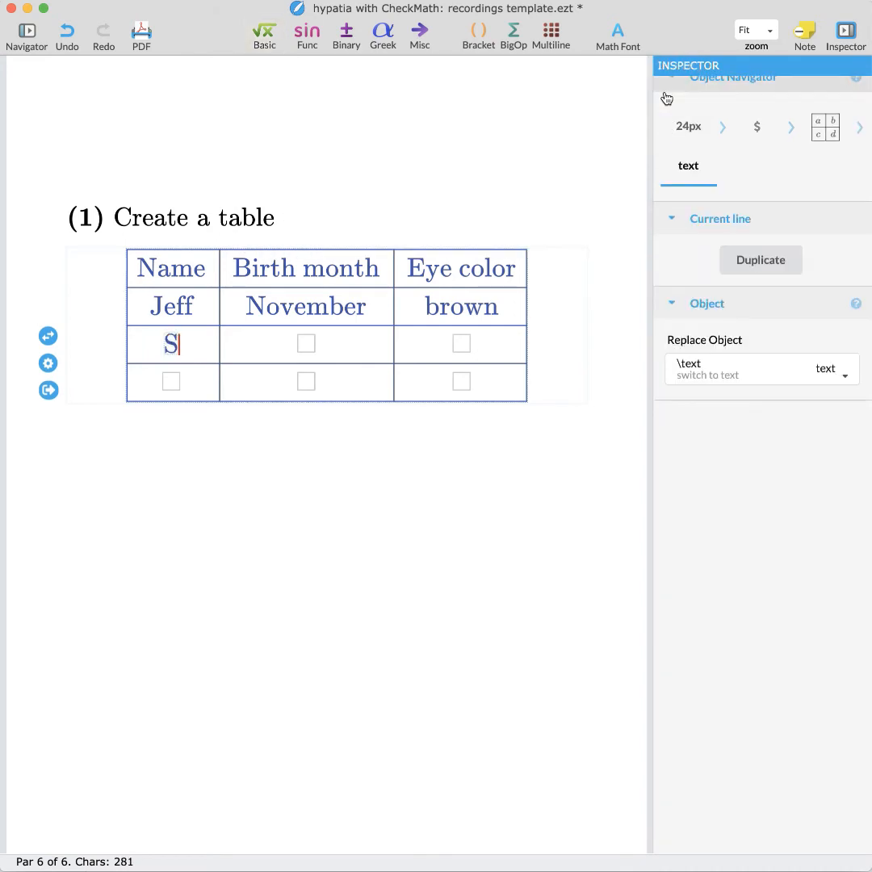
type("arah")
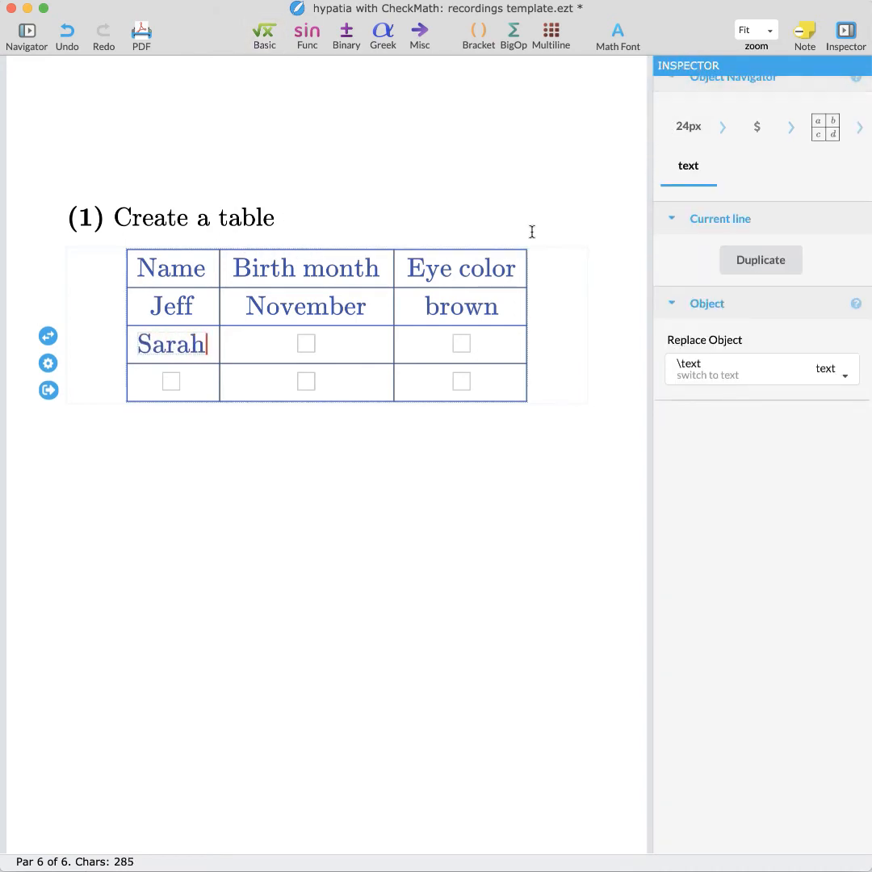
- Enter "July" in text mode as the Birth month in the second person's row
left_click(305, 345)
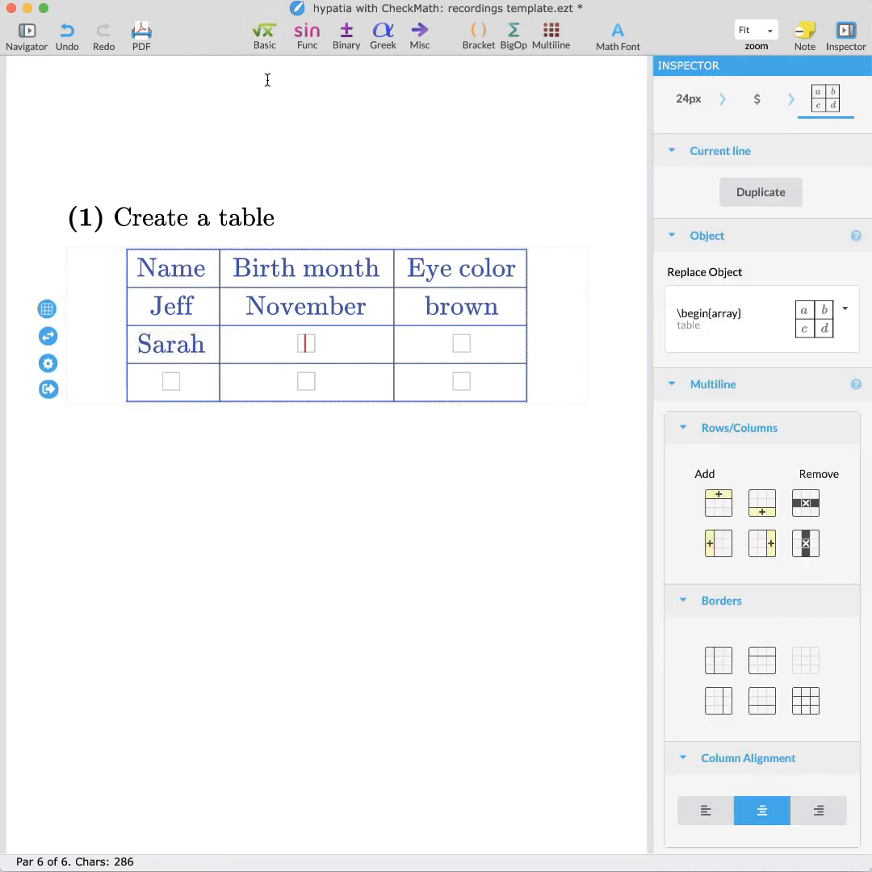
left_click(266, 40)
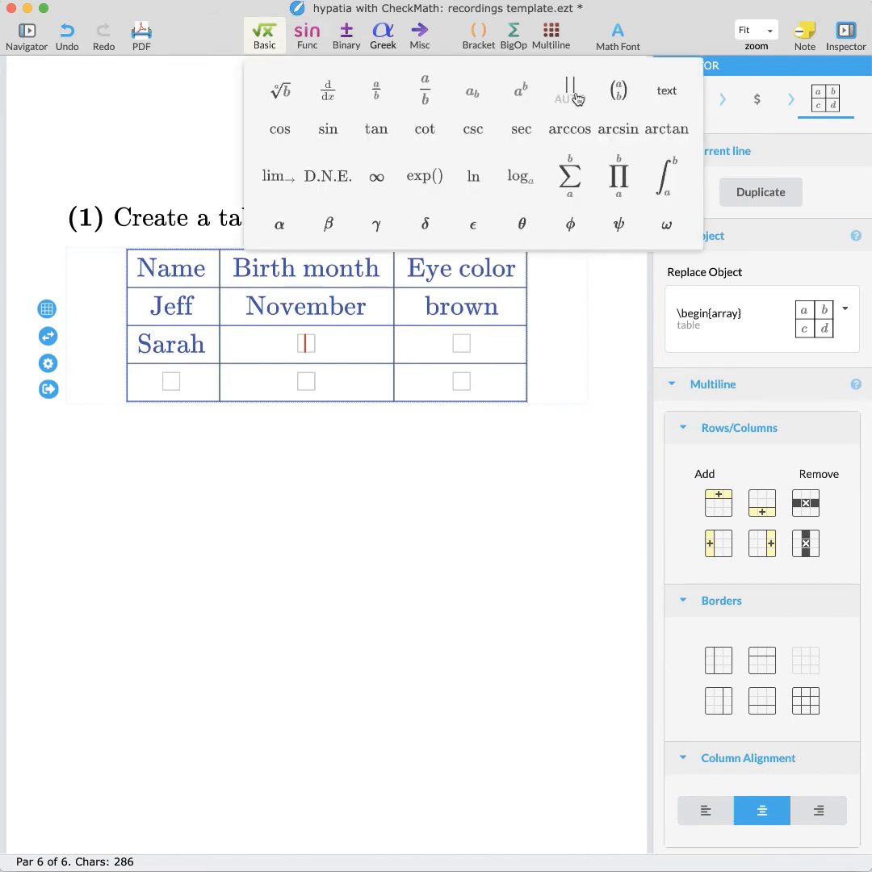
left_click(666, 90)
type("July")
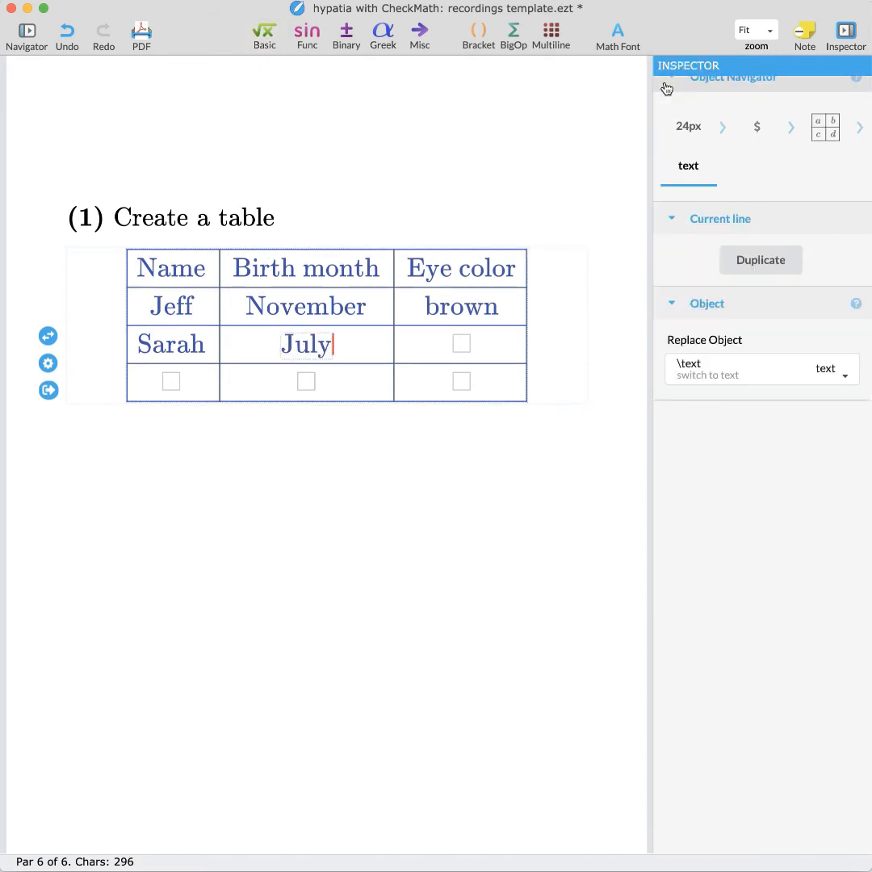
- Enter "green" in text mode as the Eye color in the second person's row
left_click(459, 345)
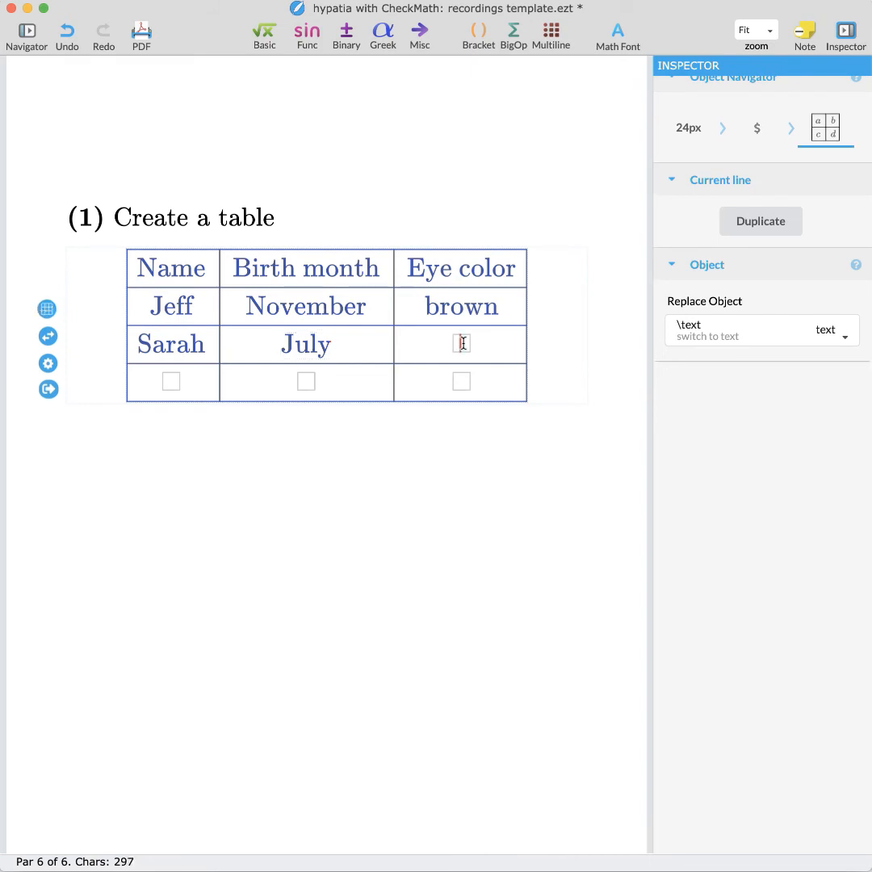
left_click(260, 40)
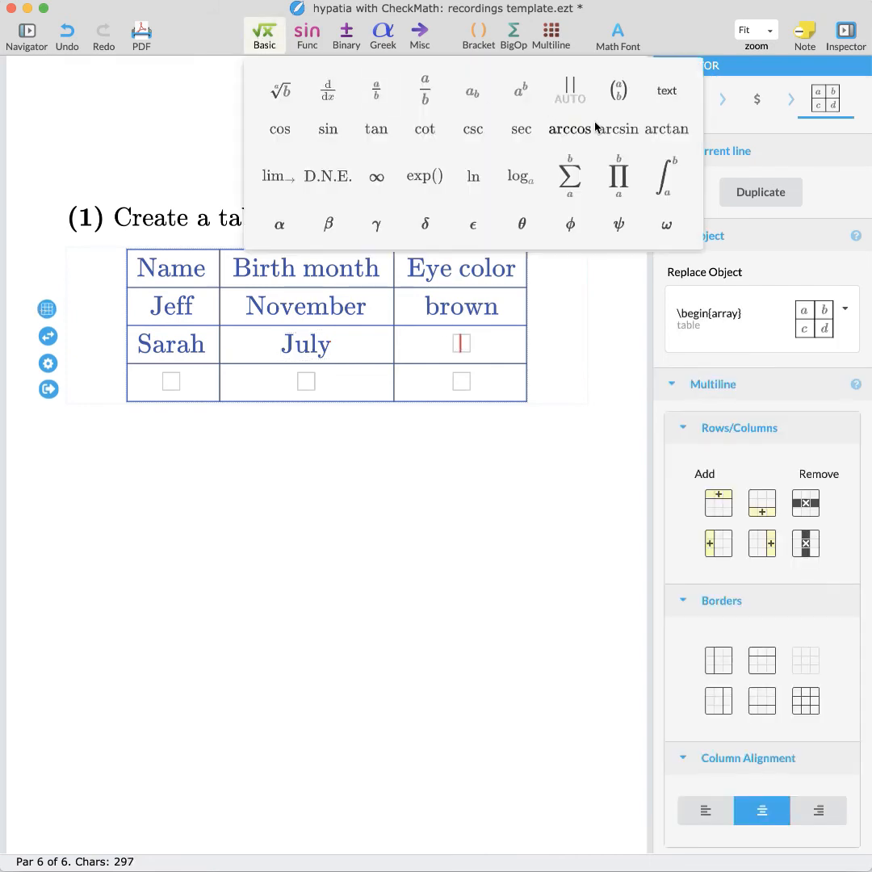
left_click(670, 96)
type("green")
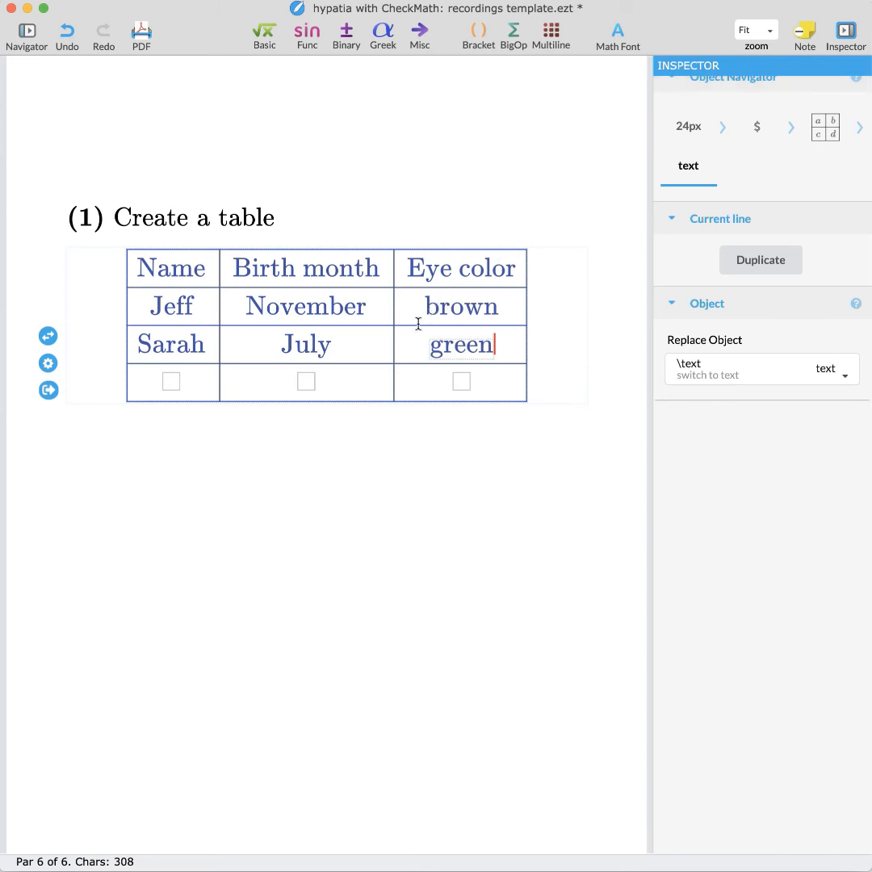
- Remove the empty last row from the table
left_click(361, 344)
left_click(344, 348)
key("Right")
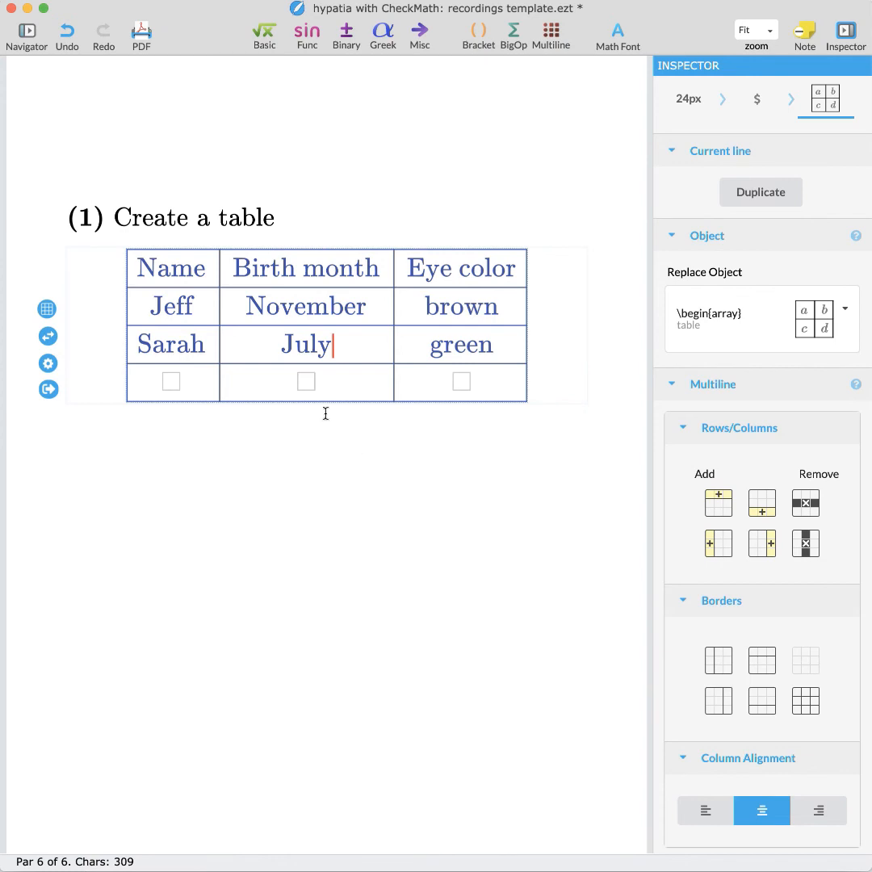
left_click(341, 384)
left_click(806, 503)
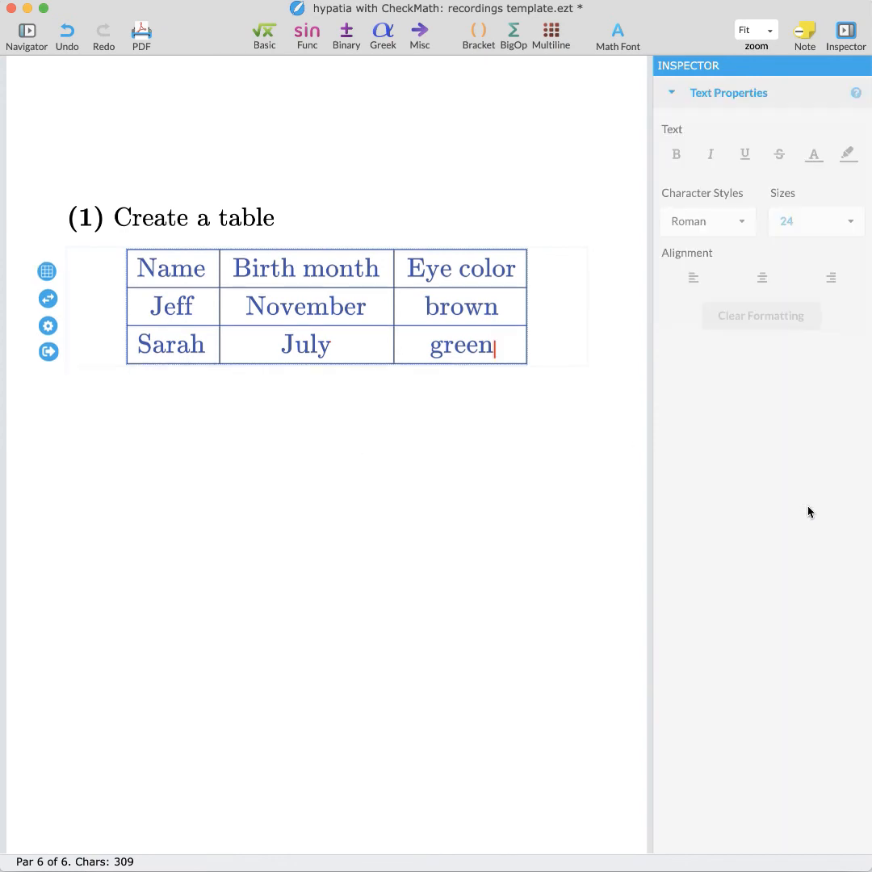
- Remove the horizontal border below the November row and leave the table
left_click(373, 307)
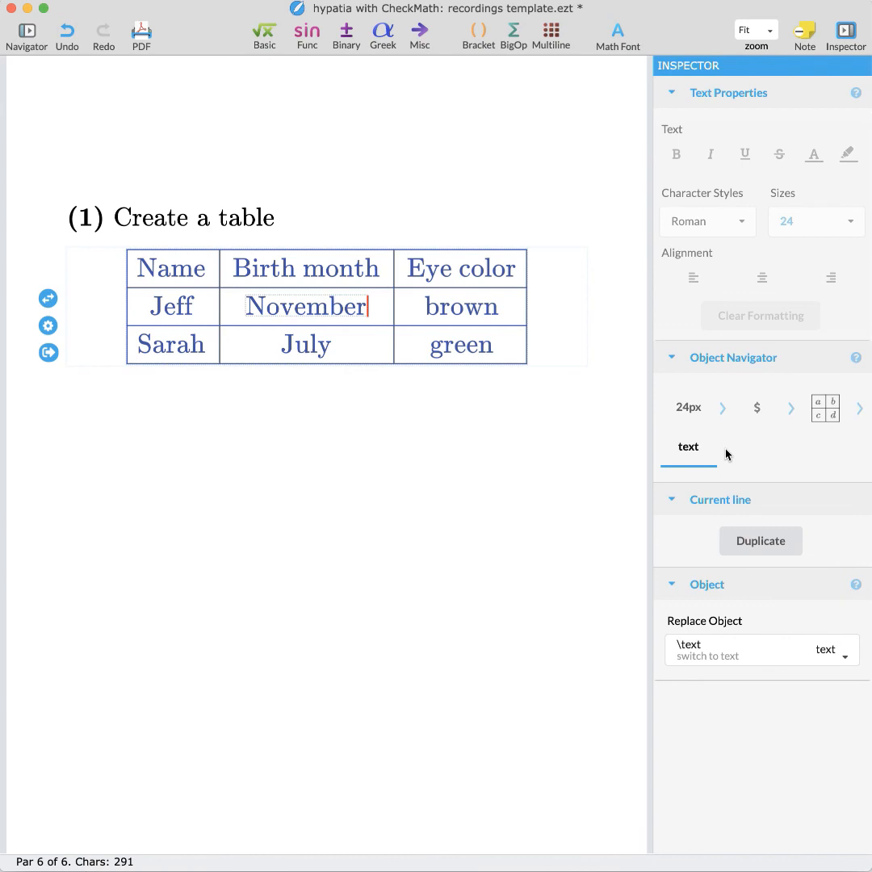
left_click(829, 415)
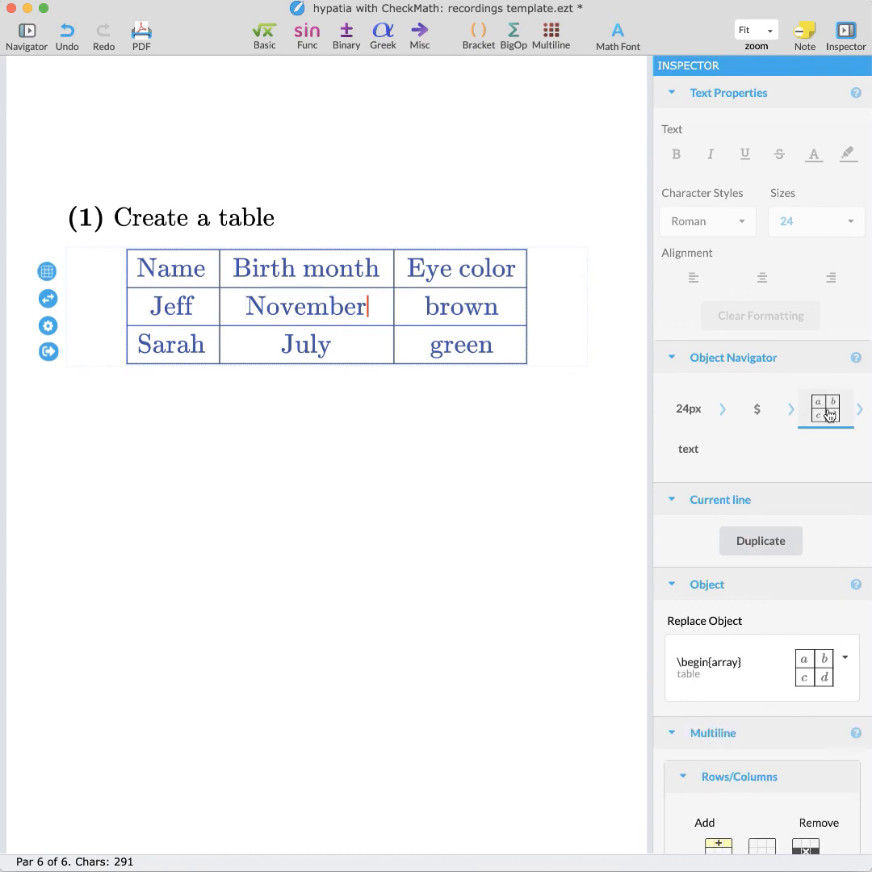
scroll(829, 414, "down", 5)
scroll(829, 415, "down", 2)
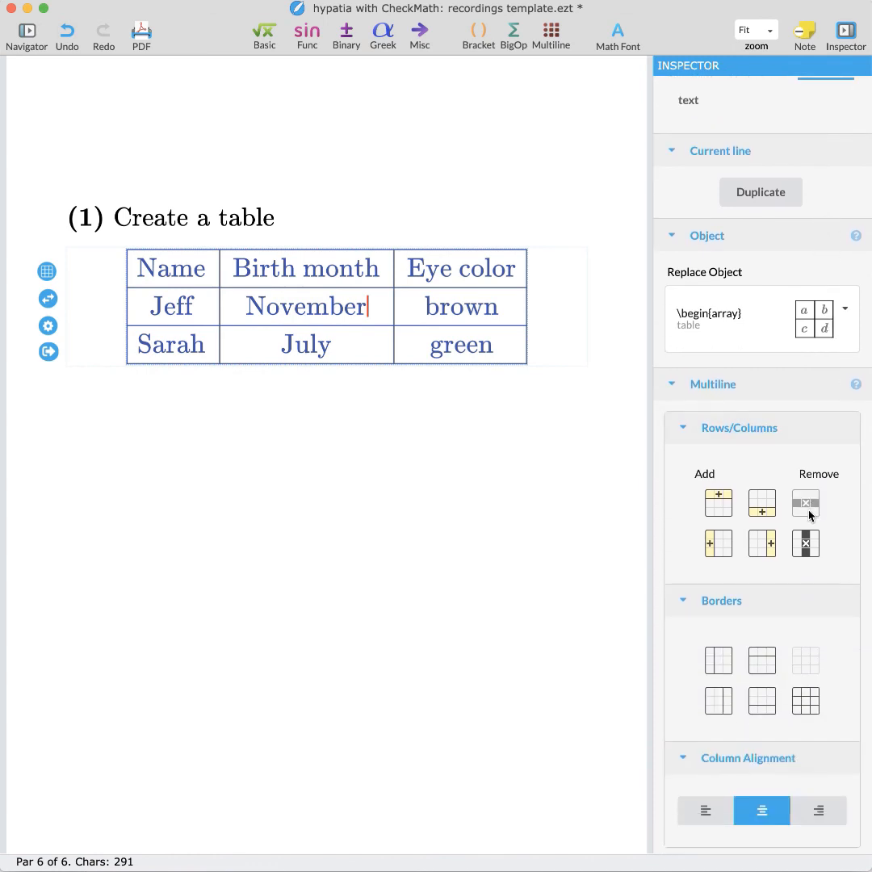
left_click(762, 703)
left_click(768, 699)
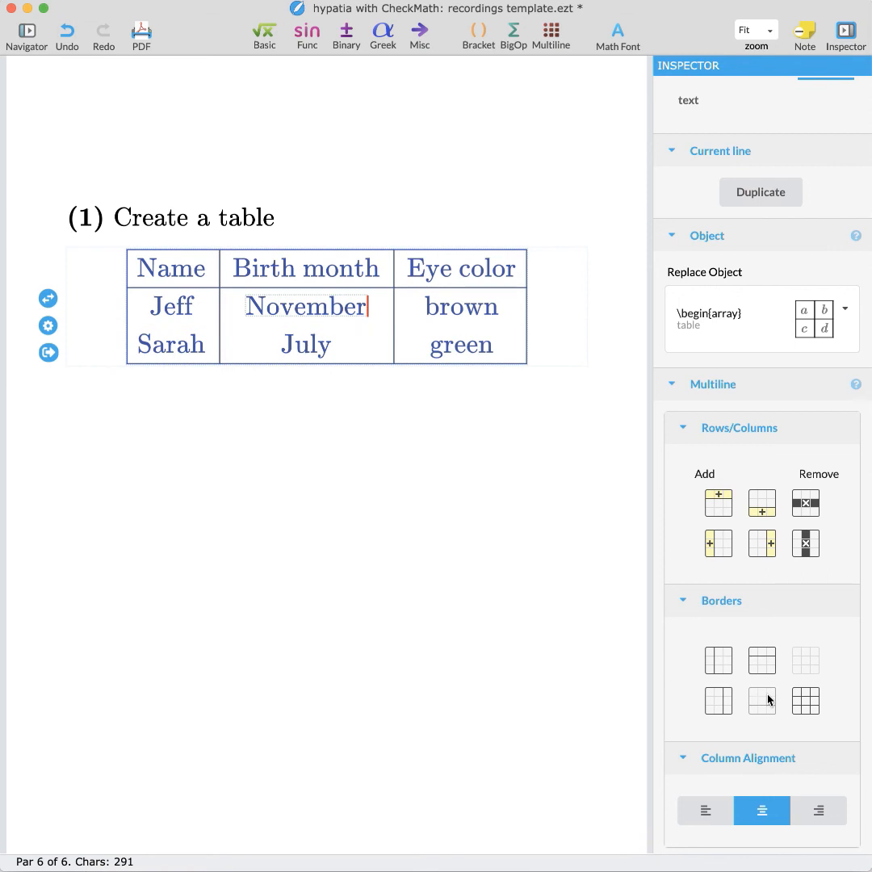
left_click(284, 493)
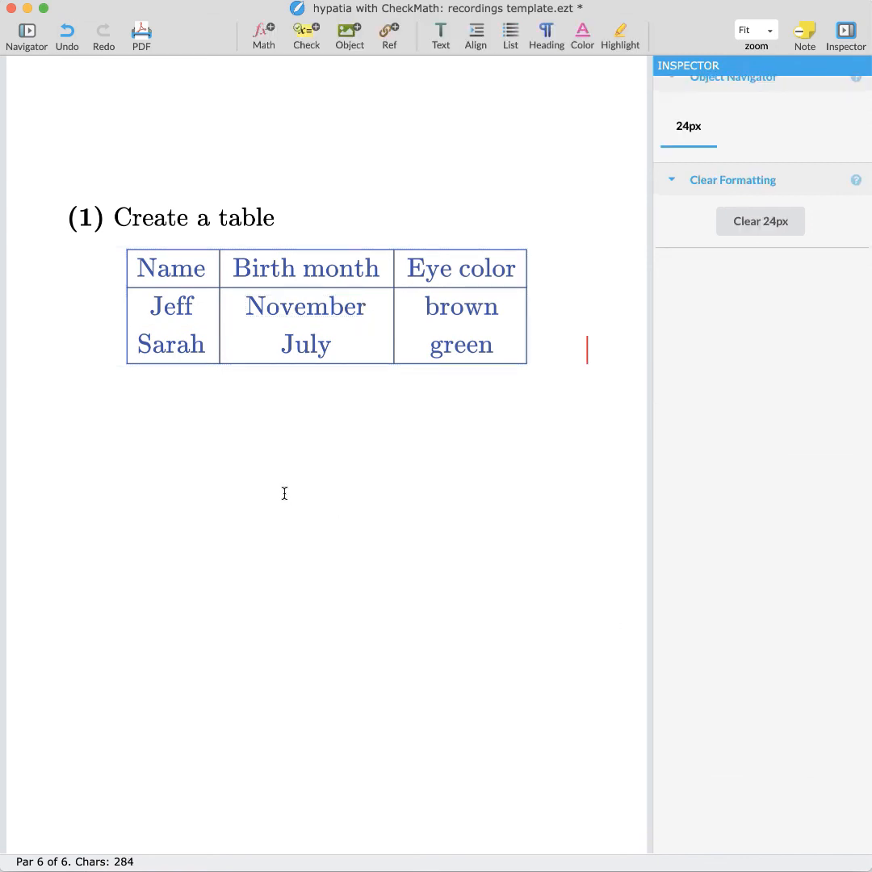